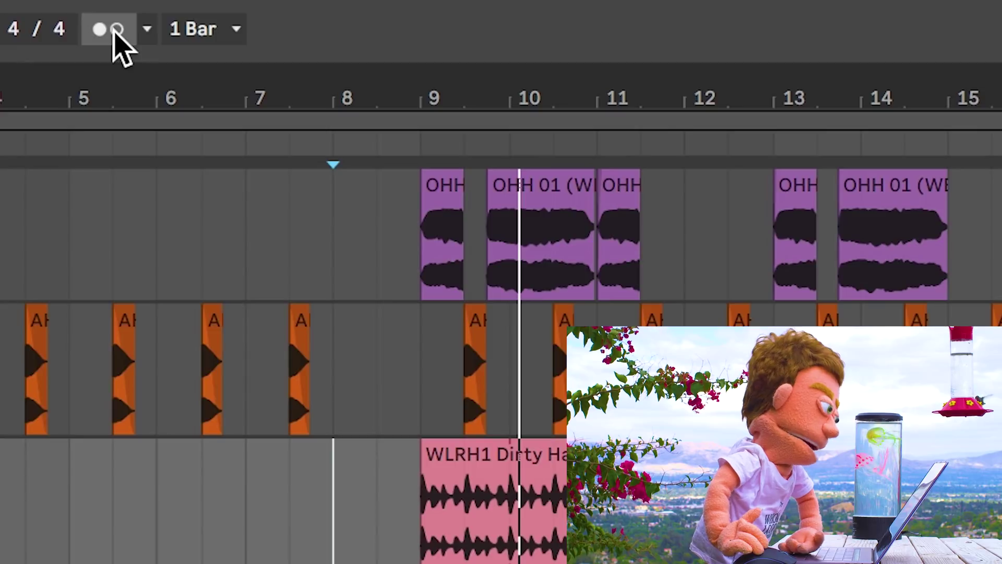
Turn the metronome on, set it to Enable Only While Recording, and play from bar 8.
click(100, 7)
click(114, 32)
click(115, 32)
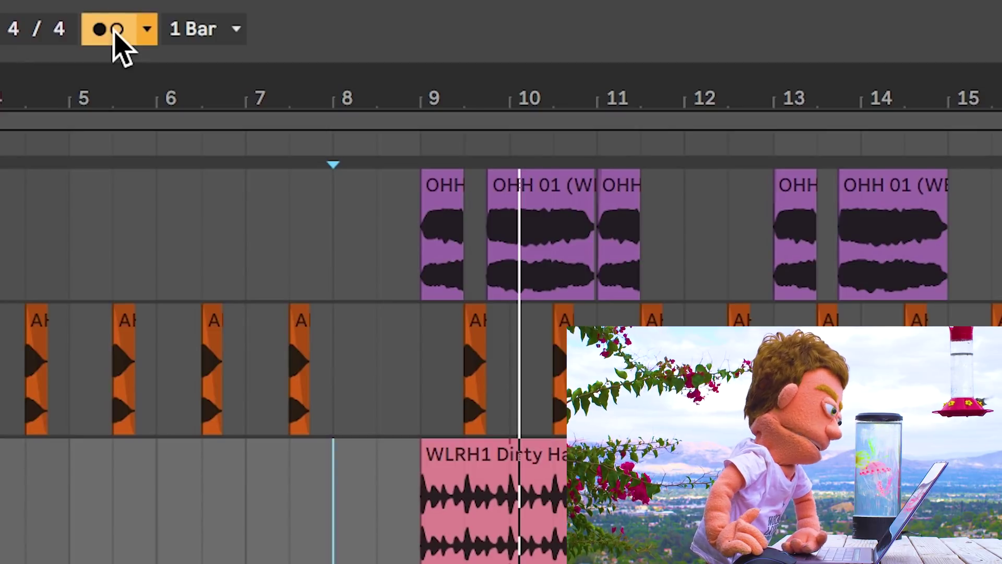
click(148, 29)
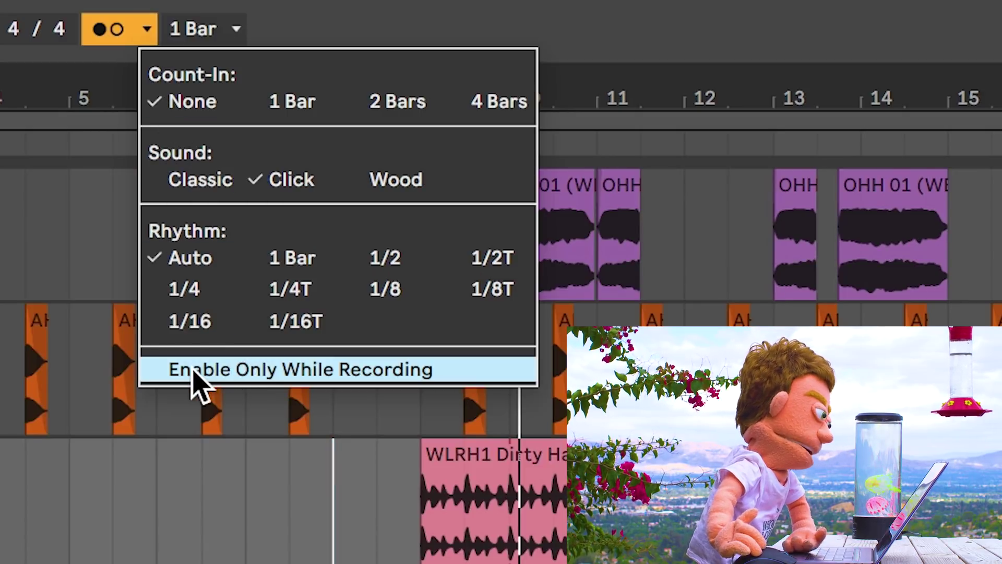
click(265, 366)
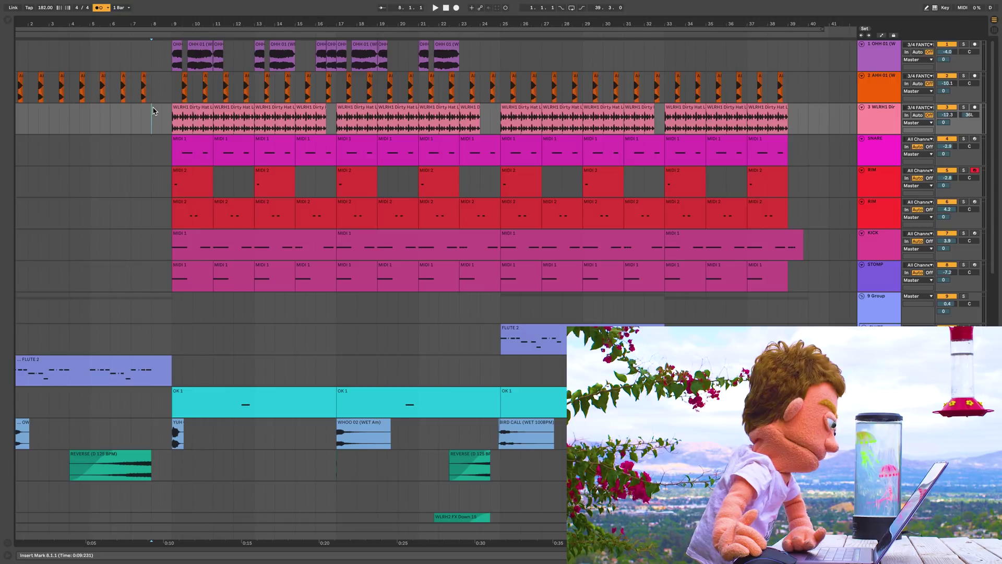
key(space)
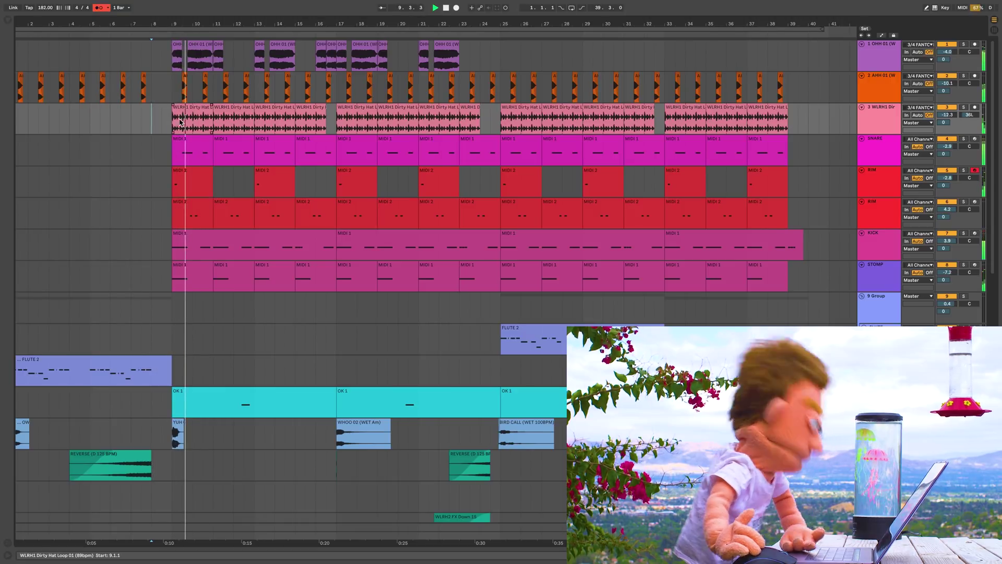
Turn the metronome off and record a take over the RIM track from bar 8, showing automation.
click(101, 8)
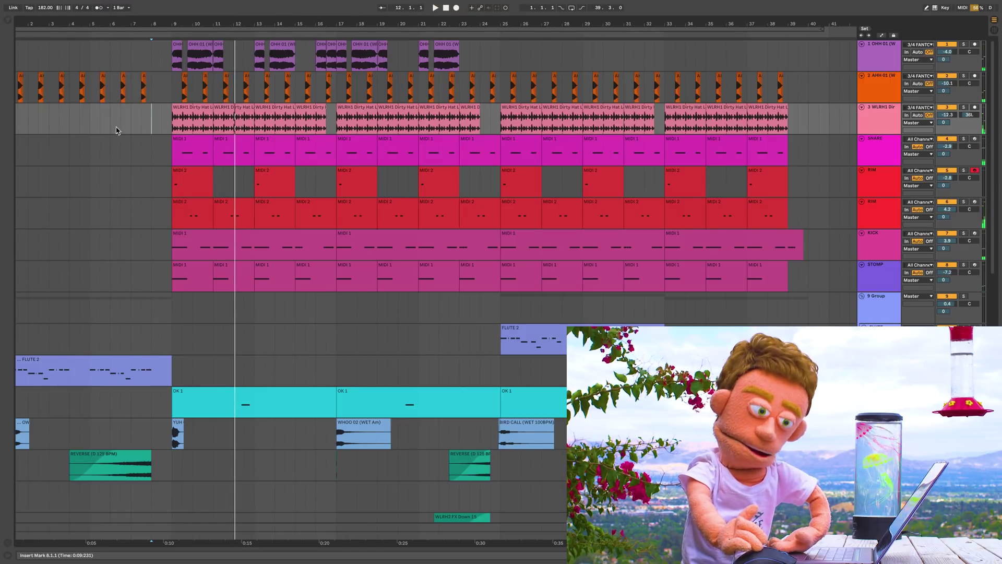
key(F9)
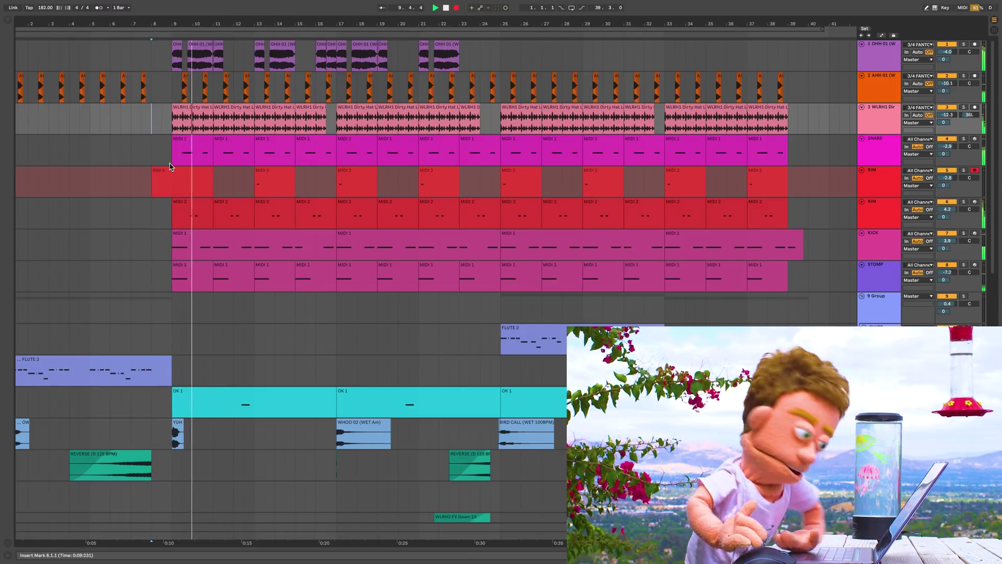
key(a)
key(F9)
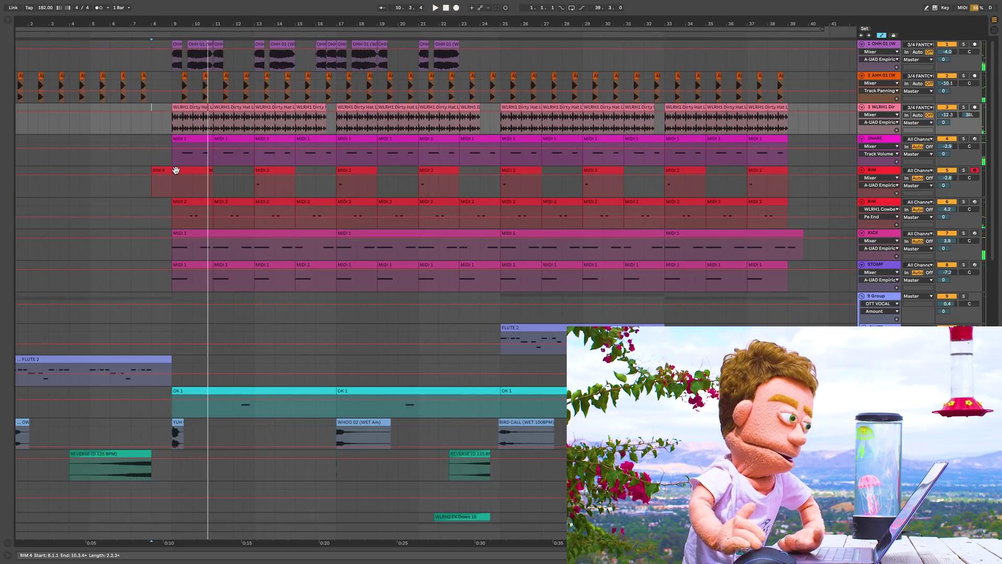
Stop playback and undo the recorded RIM take.
key(space)
key(ctrl+z)
key(a)
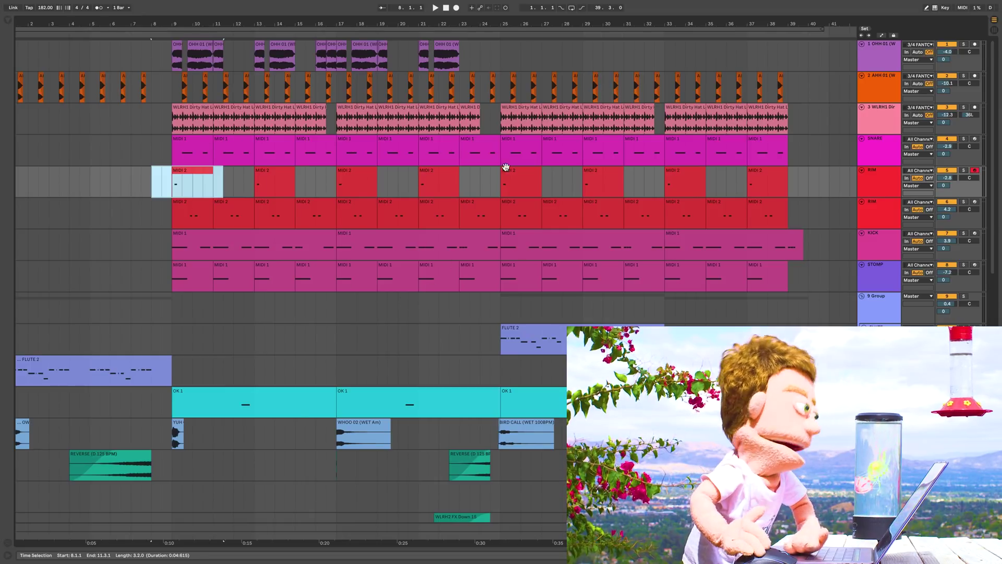
Zoom the arrangement between bars 17–28 and the whole song with ruler drags and +/- keys.
drag(474, 23, 475, 47)
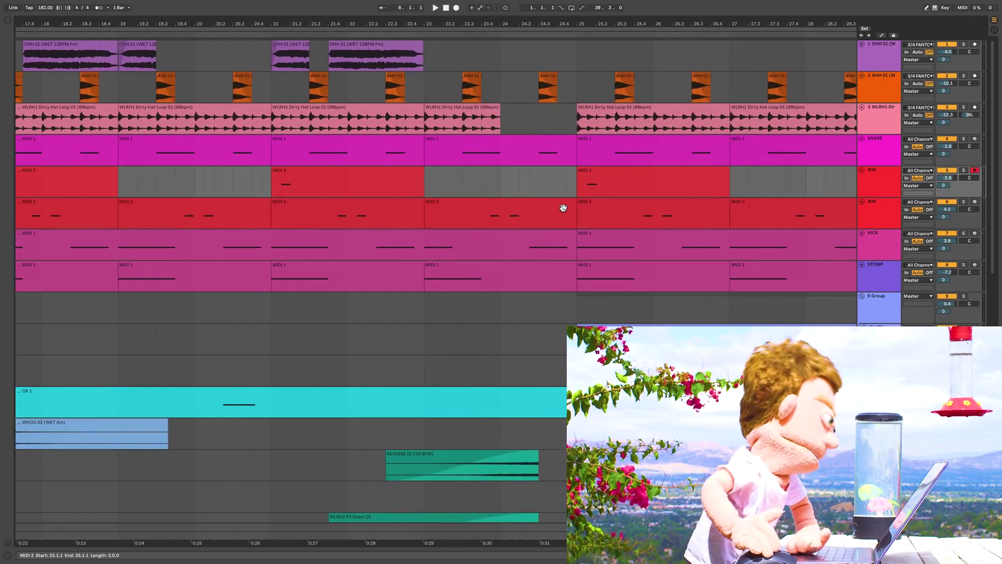
scroll(564, 208, down, 3)
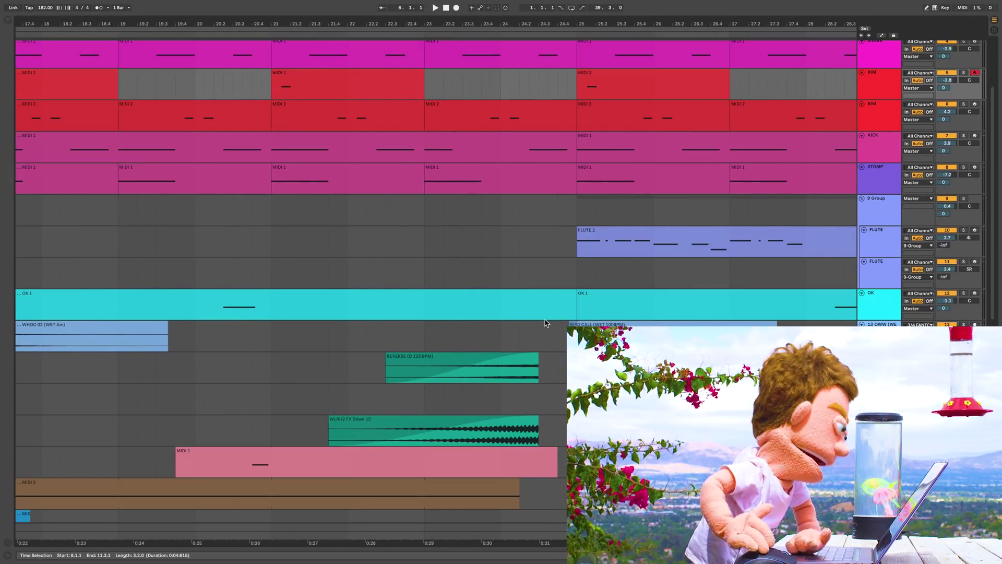
drag(571, 24, 572, 38)
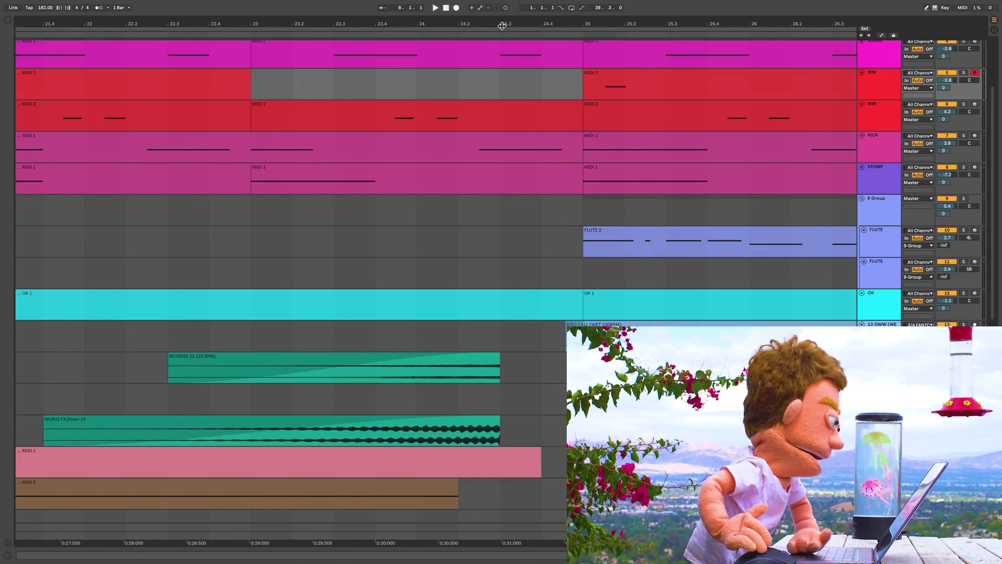
drag(501, 26, 501, 11)
key(ctrl+a)
key(z)
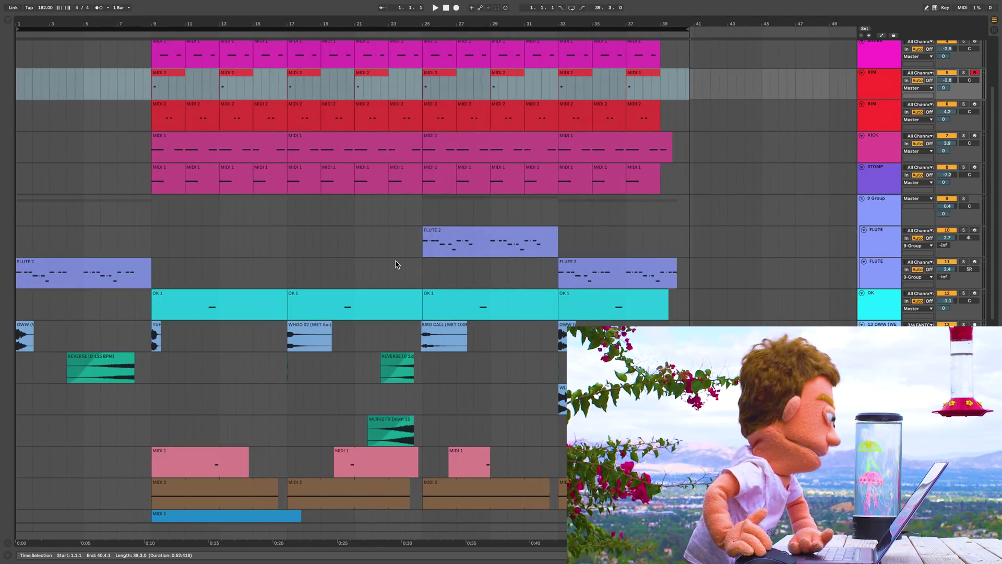
key(plus)
key(plus)
key(plus)
key(plus)
key(plus)
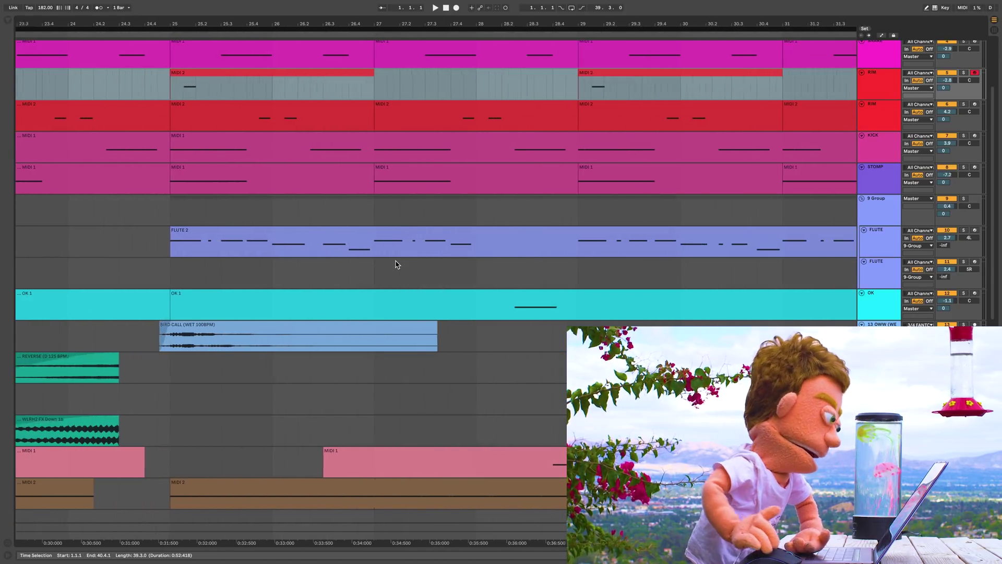
key(plus)
key(plus)
key(plus)
key(plus)
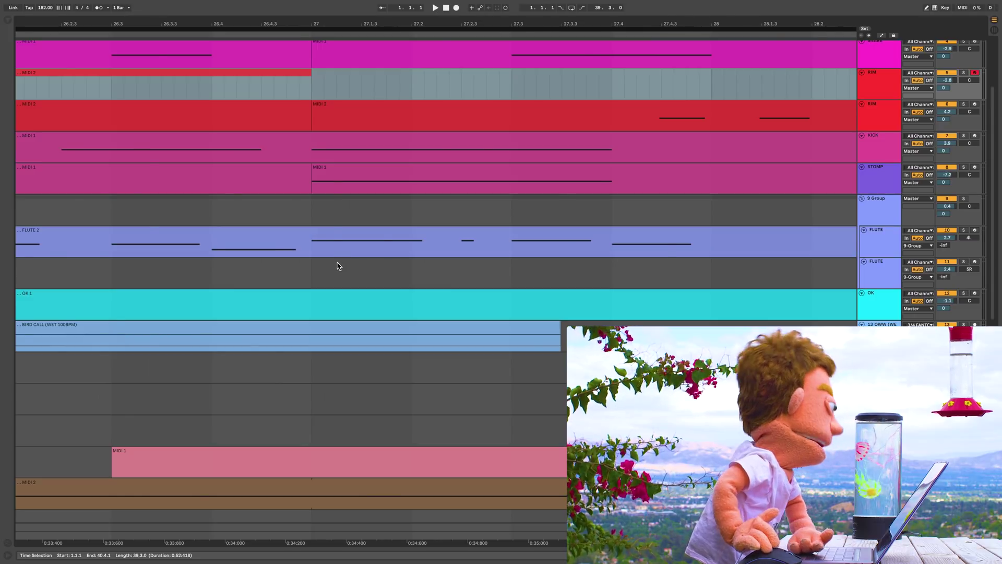
key(minus)
key(minus)
key(minus)
key(minus)
key(minus)
key(minus)
key(minus)
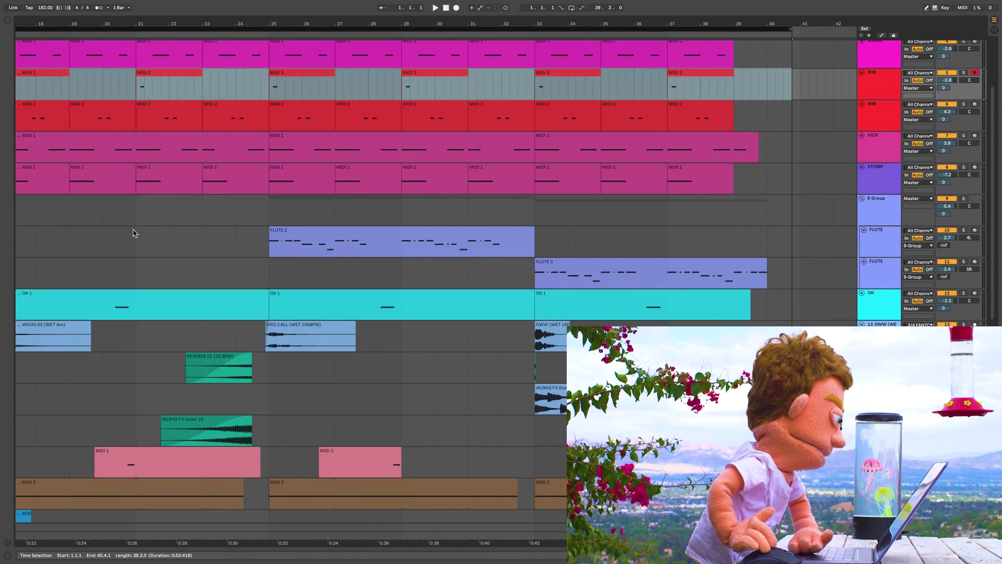
key(minus)
key(minus)
key(minus)
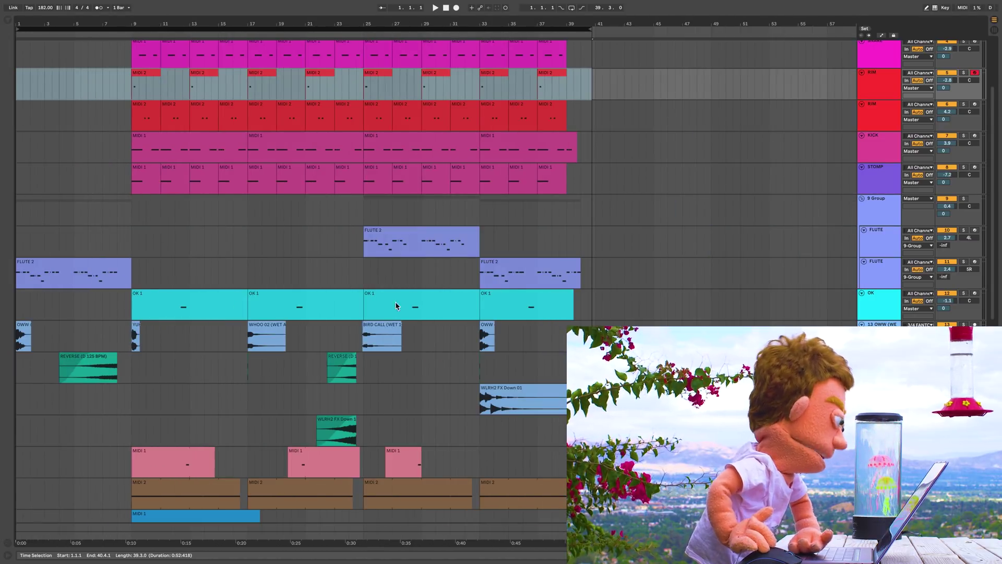
Set the playback start point at bar 23 on the FLUTE track and zoom around it.
click(335, 229)
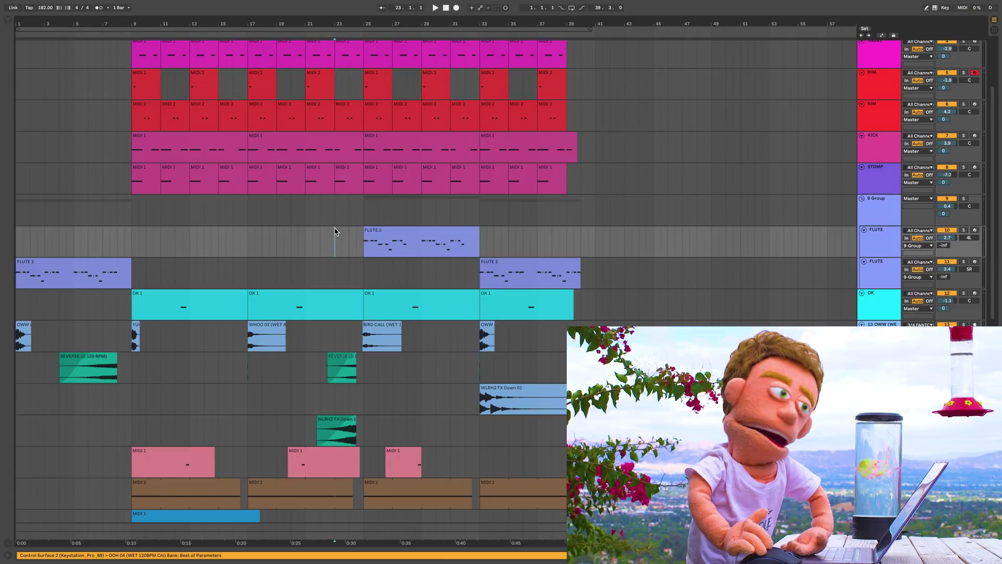
key(plus)
key(minus)
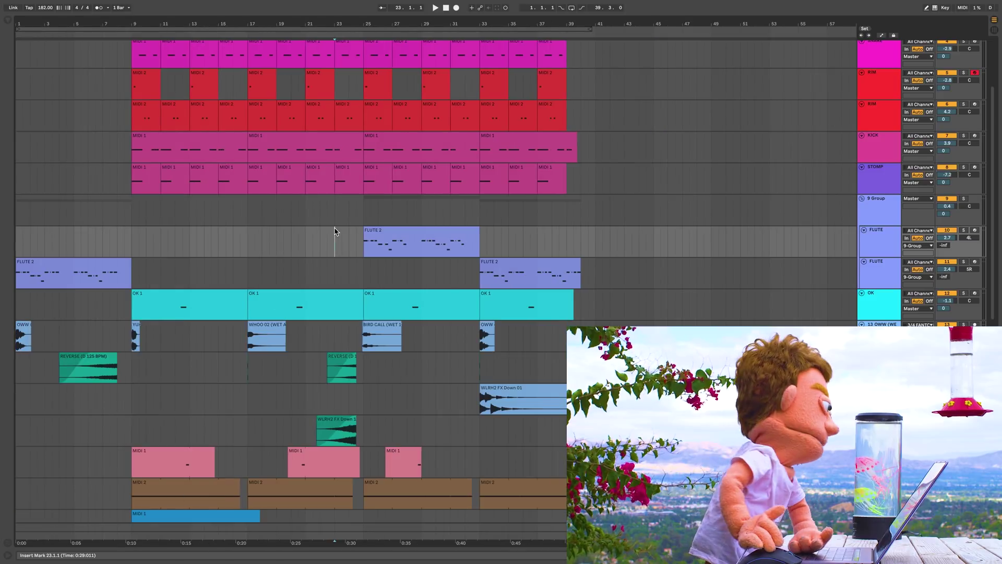
key(plus)
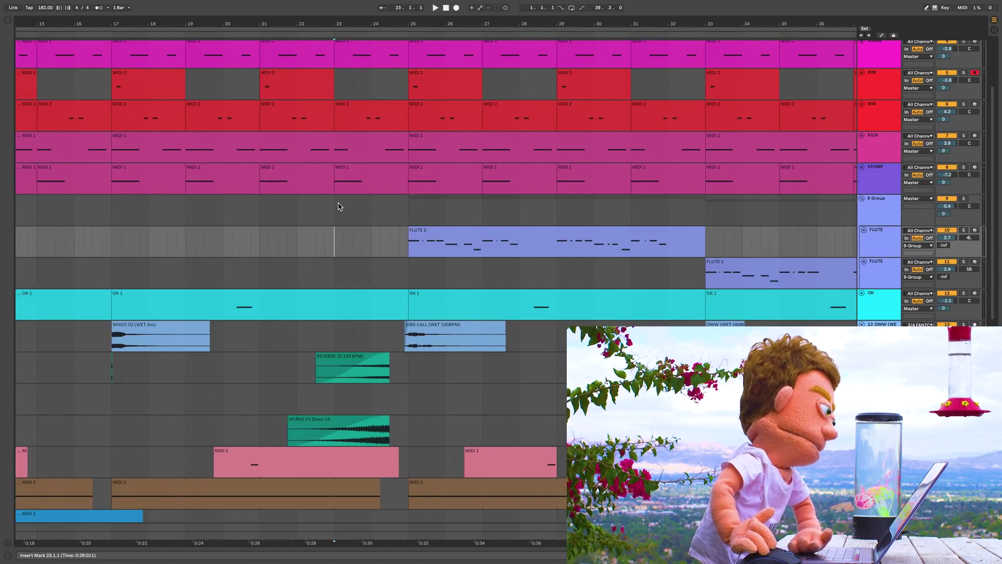
key(minus)
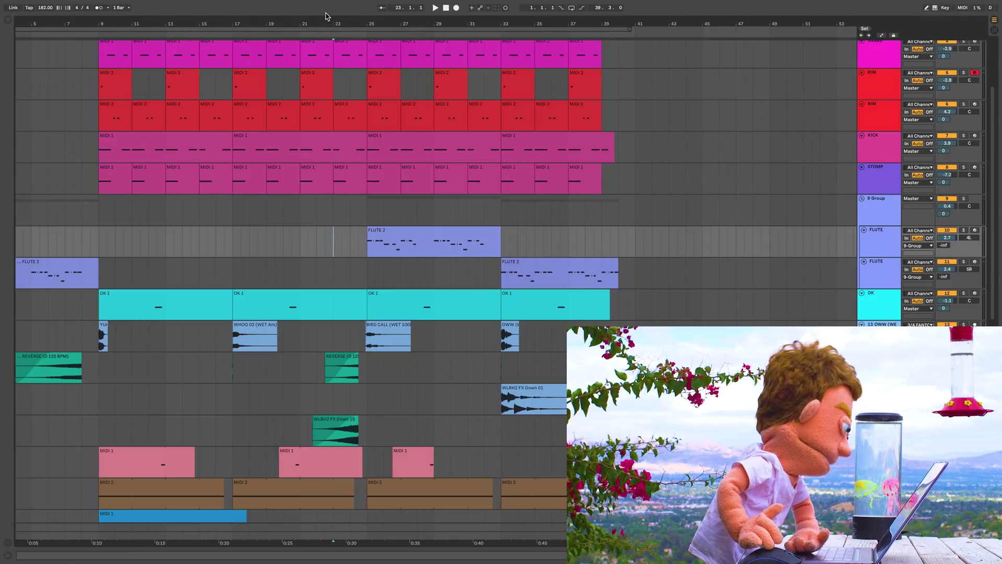
drag(327, 20, 328, 63)
key(minus)
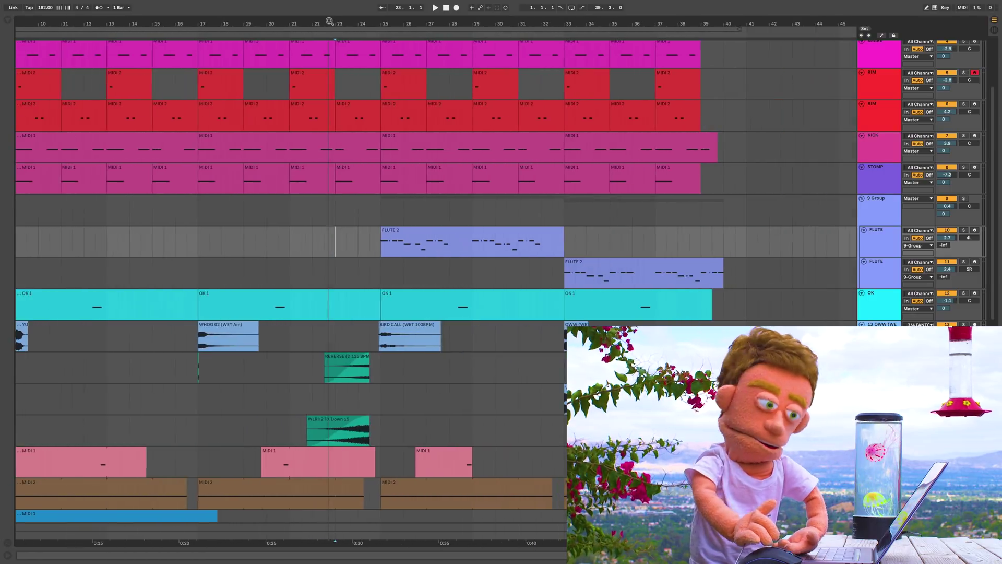
scroll(510, 331, down, 5)
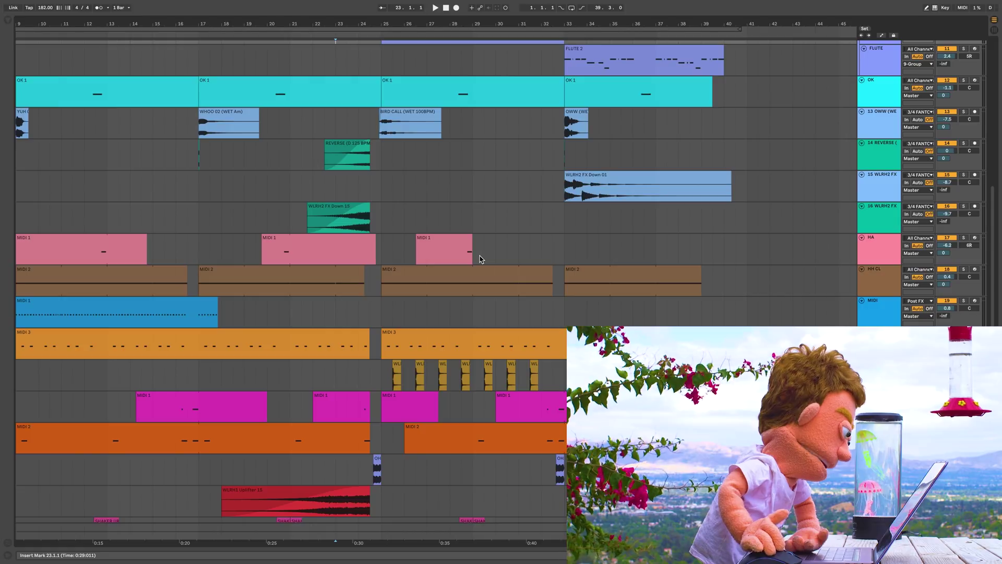
Set the start point to bar 9, solo track 2, and start playback.
scroll(480, 259, up, 10)
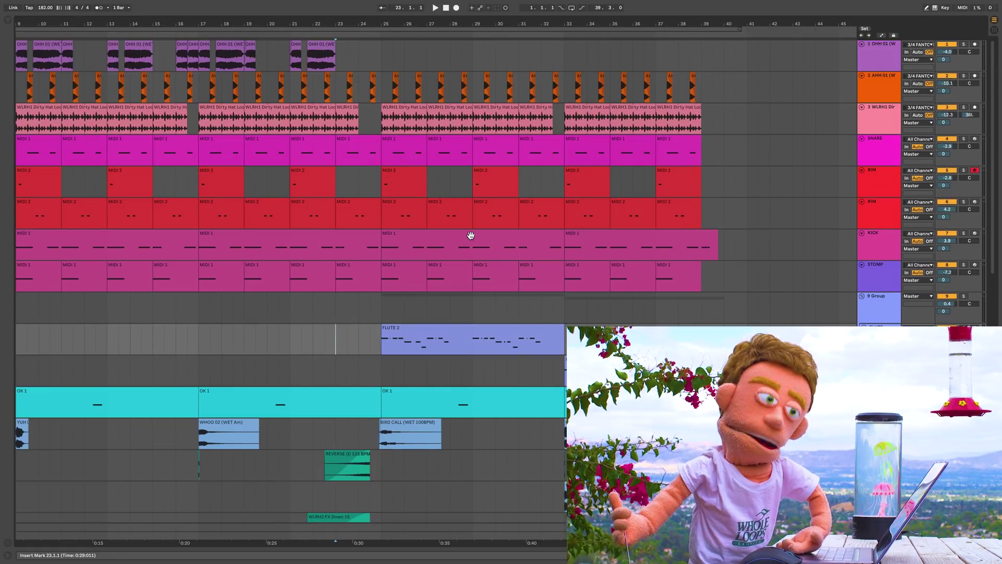
key(minus)
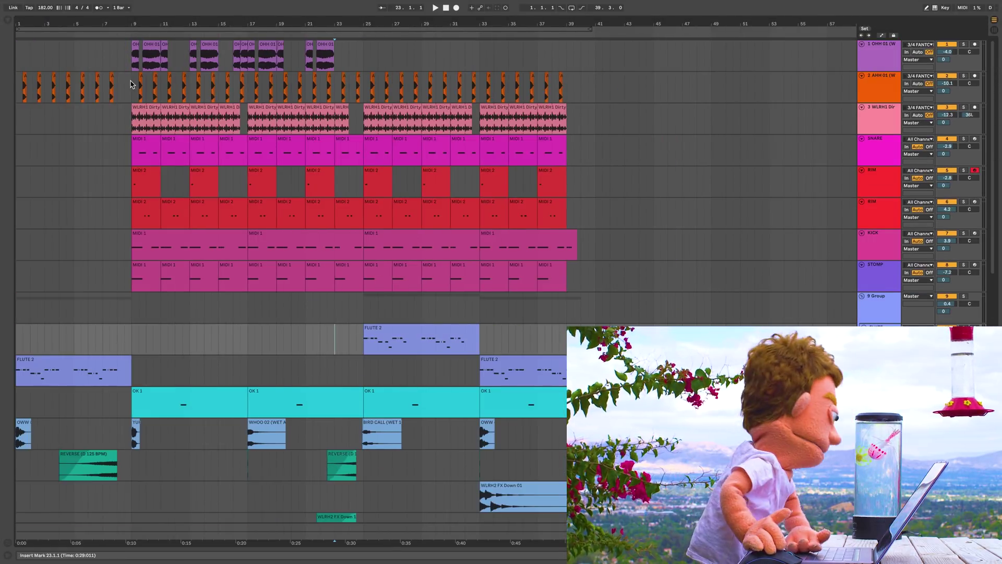
click(131, 84)
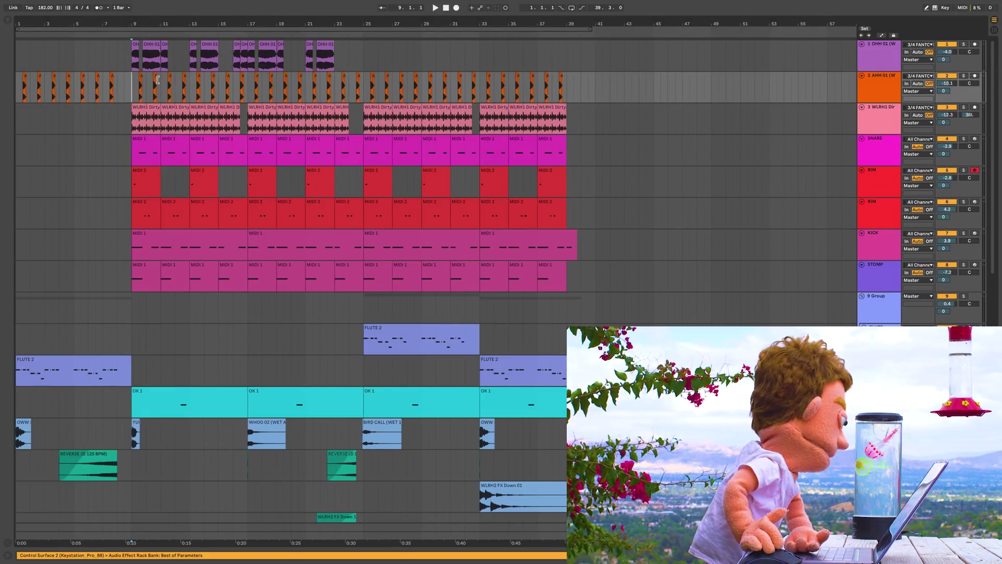
click(964, 77)
key(space)
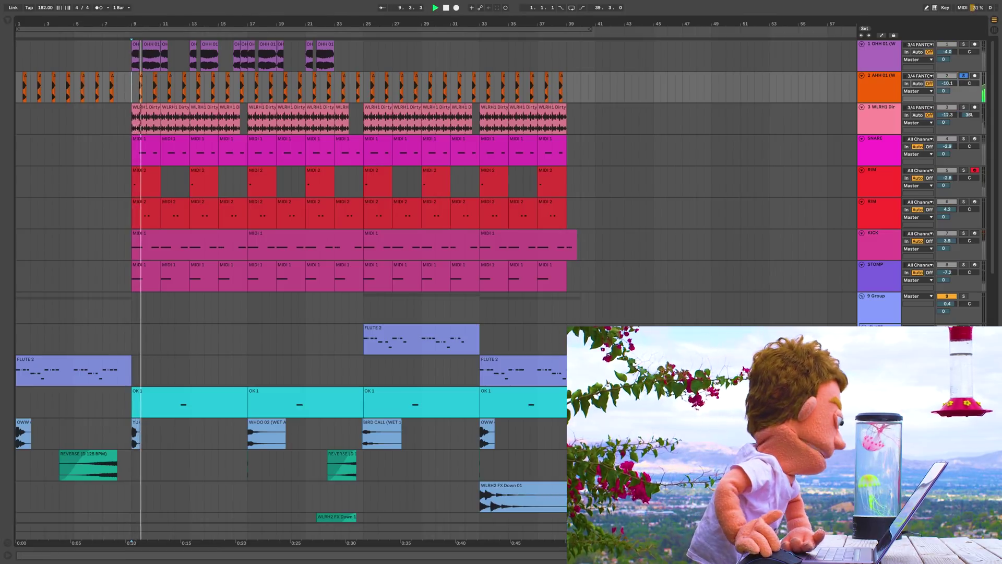
Show track 2's effect rack, viewing the Reverb chain and the Compressor/EQ Eight chain.
key(ctrl+alt+l)
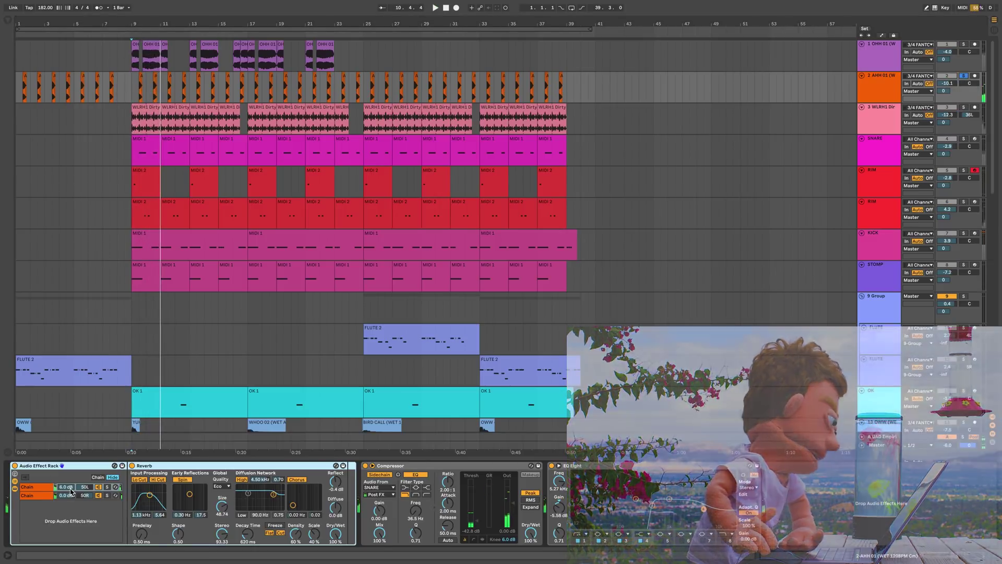
click(45, 488)
click(41, 496)
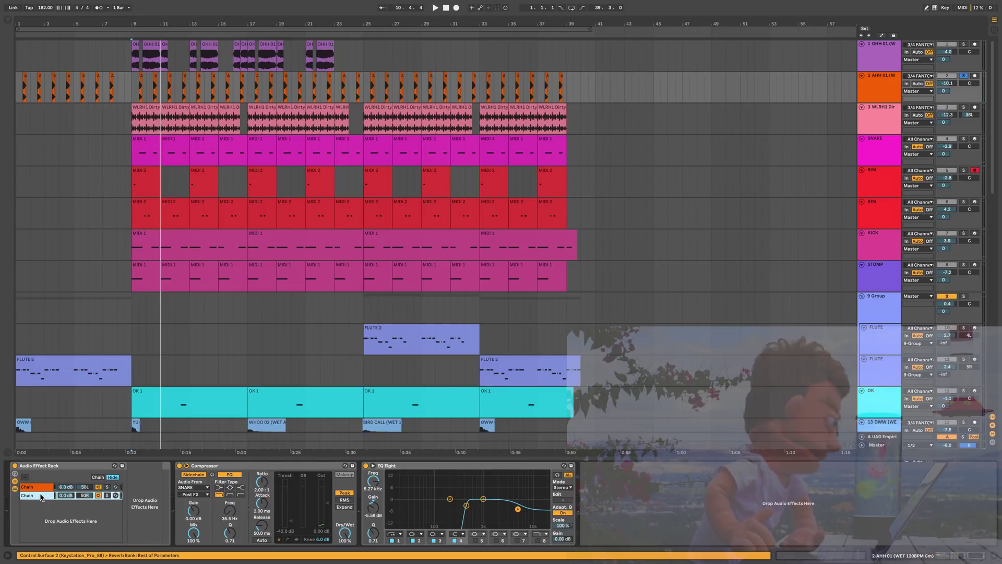
click(46, 488)
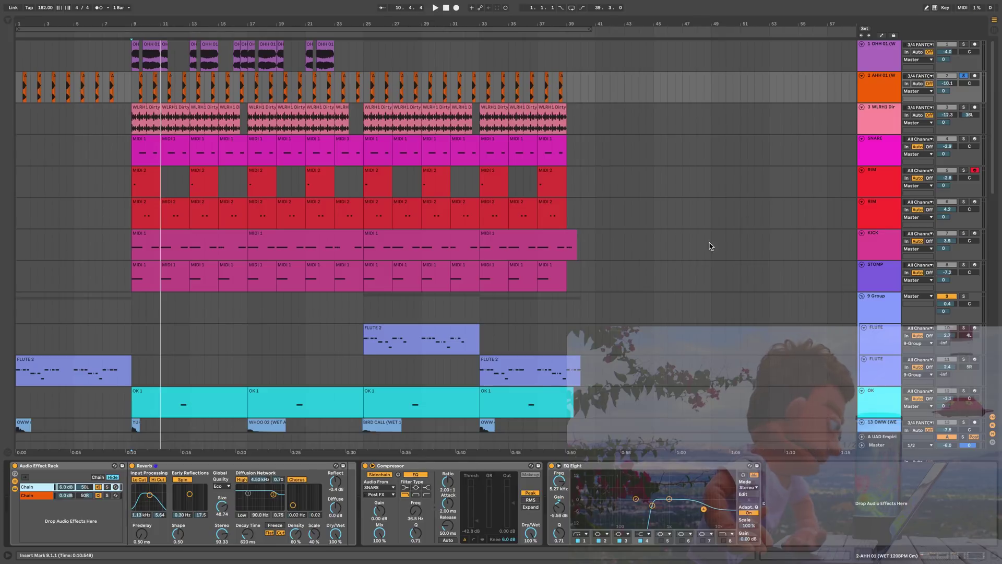
key(space)
Sweep track 2's pan from 50R over to 50L and back toward centre.
drag(966, 87, 966, 74)
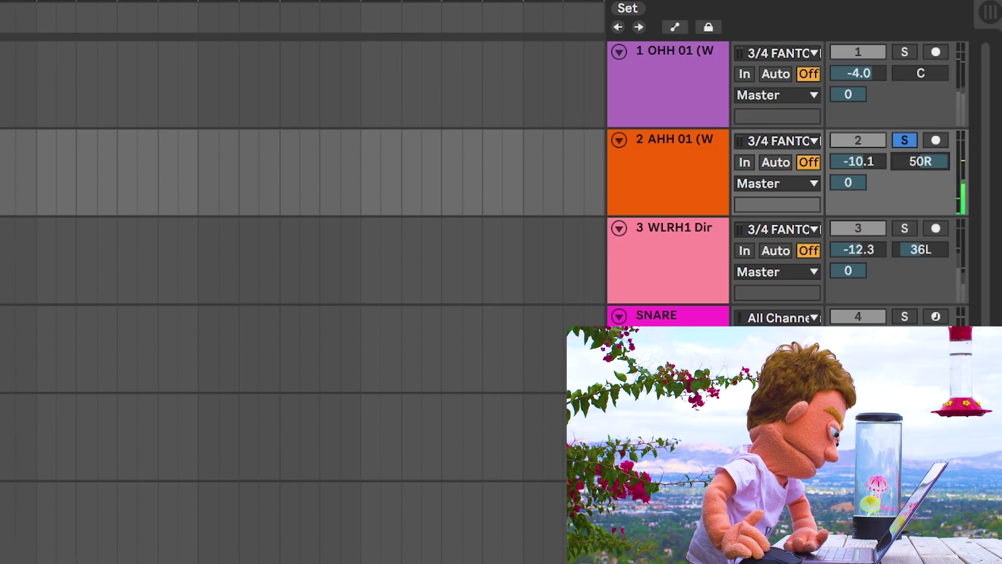
drag(921, 161, 920, 199)
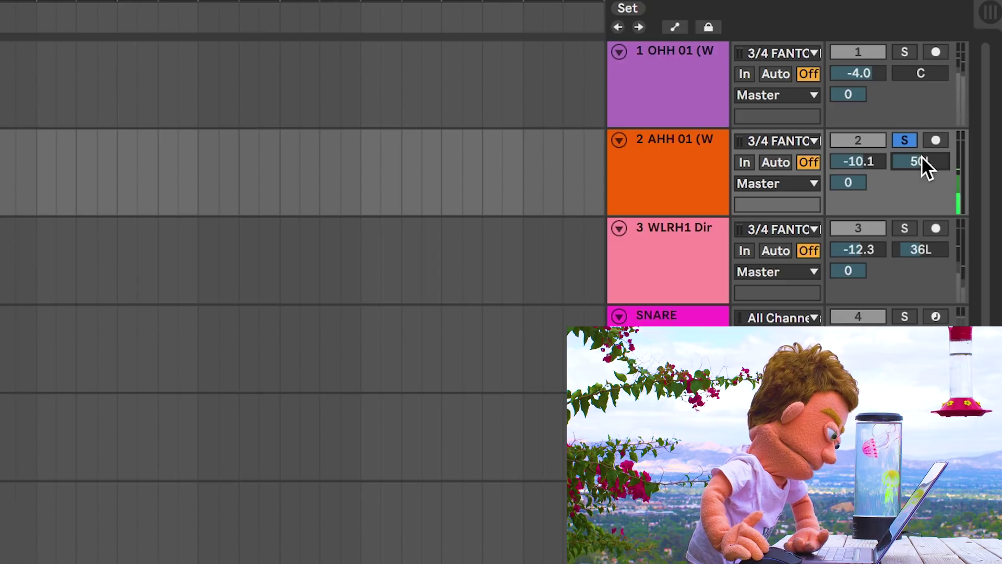
drag(922, 155, 922, 136)
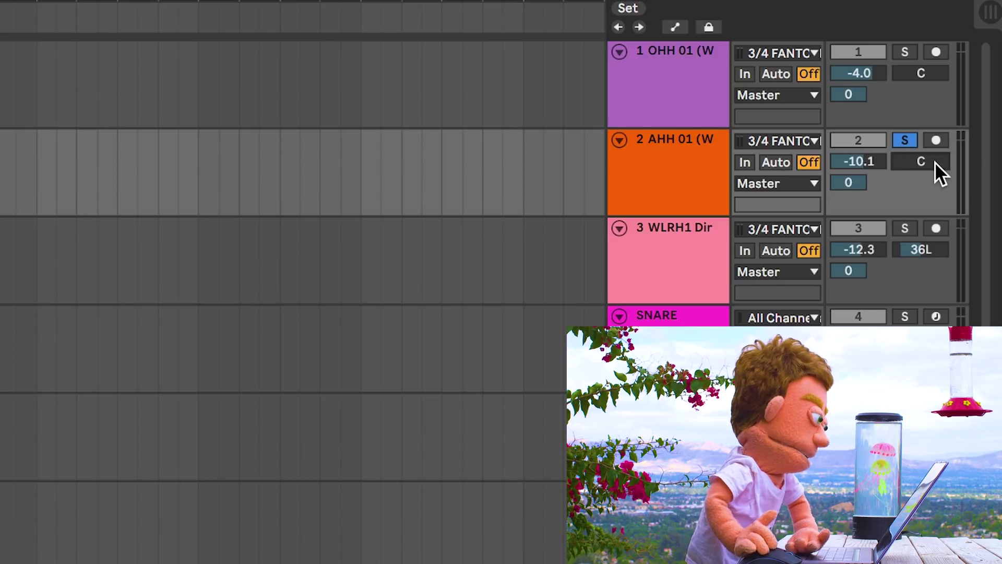
Switch track 2 to split stereo pan, set the left channel to 35L, then revert to stereo pan.
right_click(935, 165)
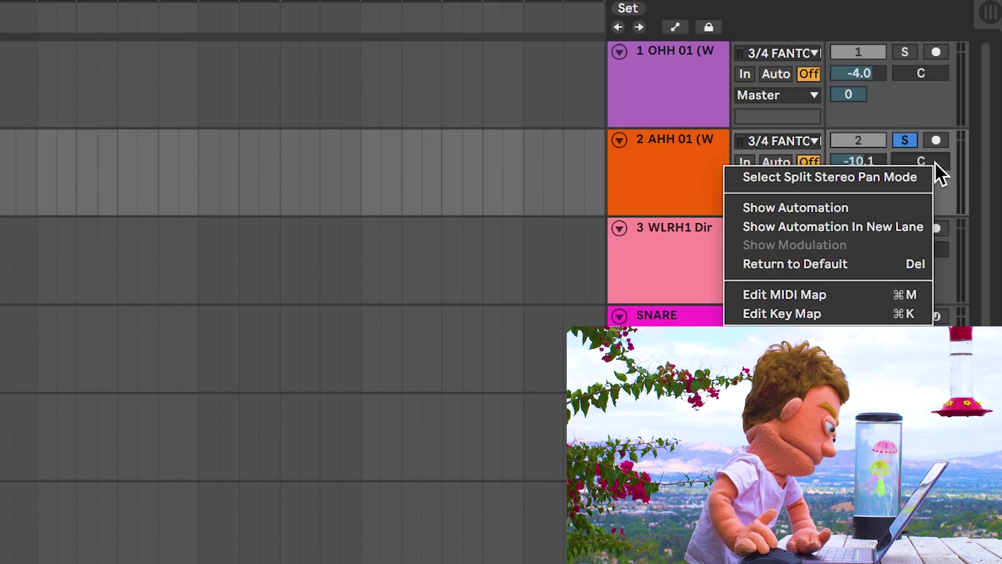
click(902, 176)
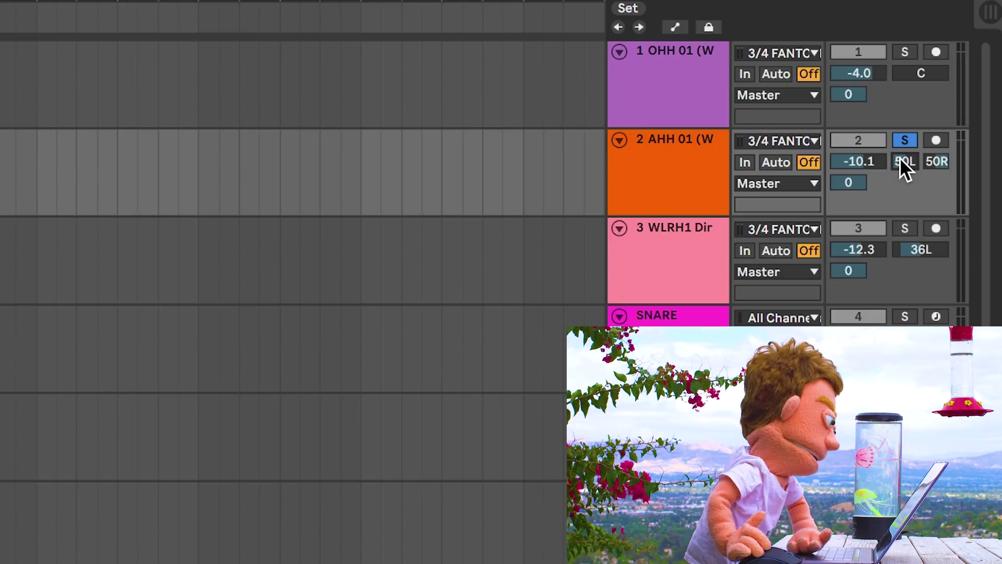
drag(899, 157, 939, 209)
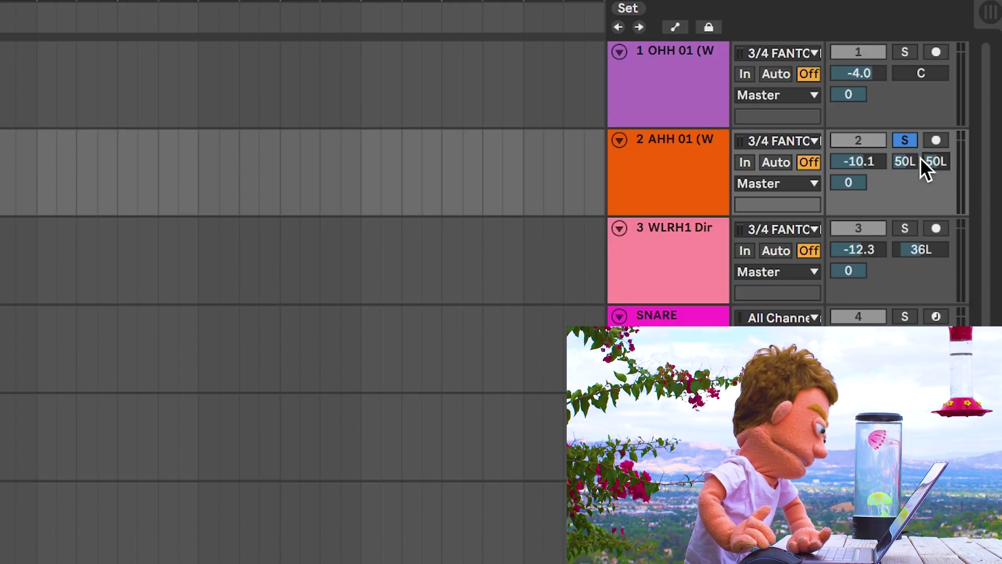
right_click(920, 160)
click(905, 166)
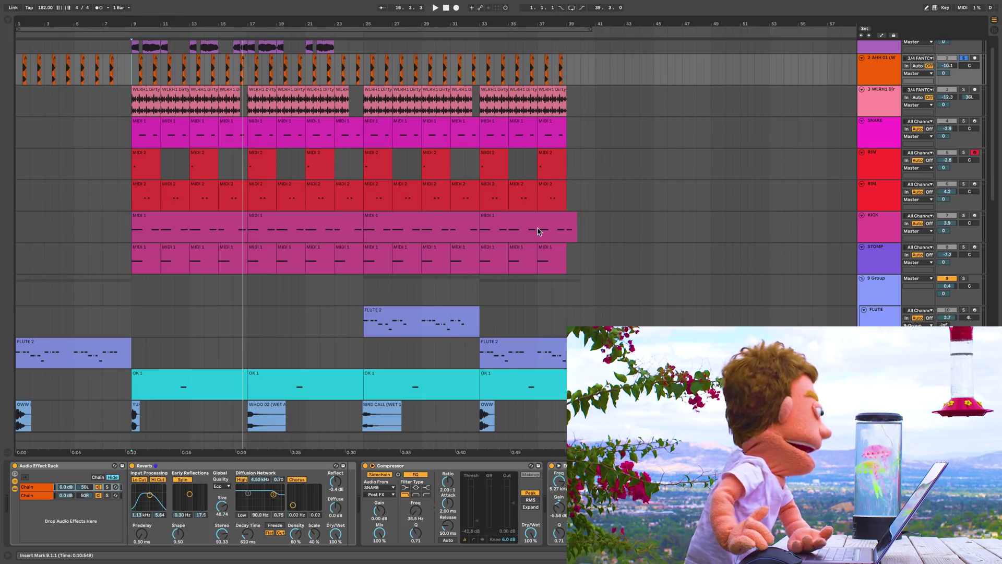
Scroll down to HH CL and select its MIDI 2 clip to show the Arpeggiator and drum devices.
scroll(535, 231, down, 1)
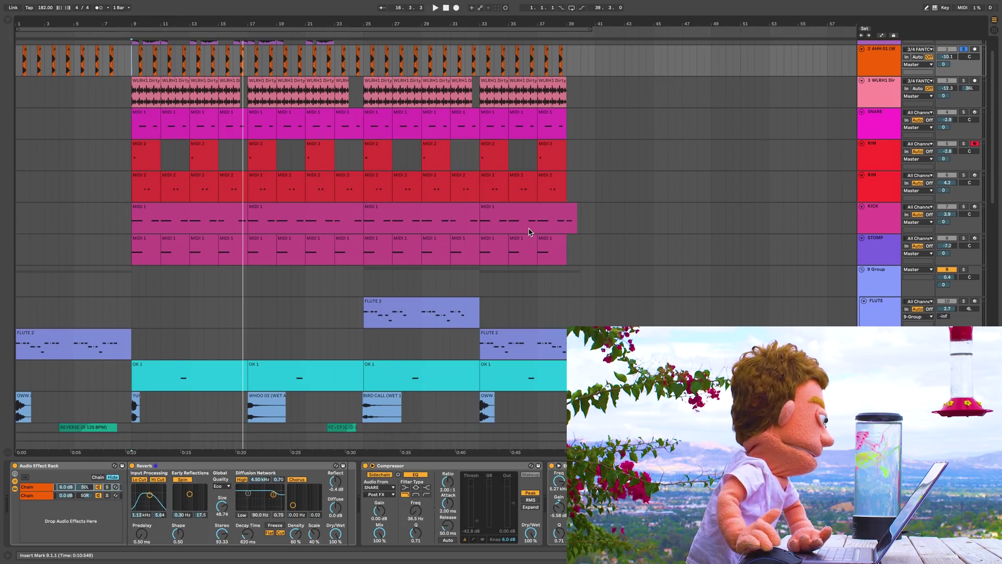
scroll(529, 233, down, 1)
scroll(529, 232, down, 10)
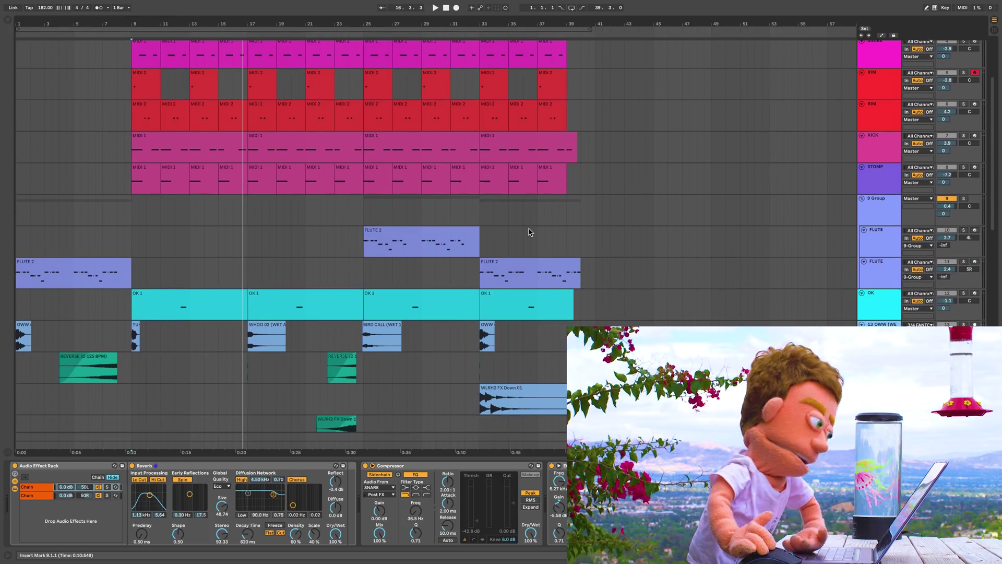
scroll(530, 232, down, 6)
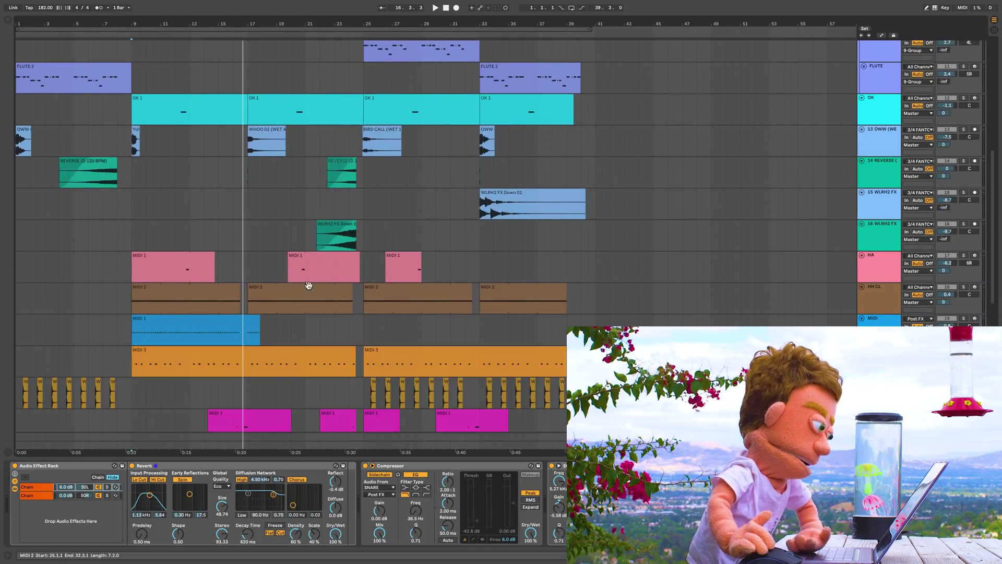
click(212, 283)
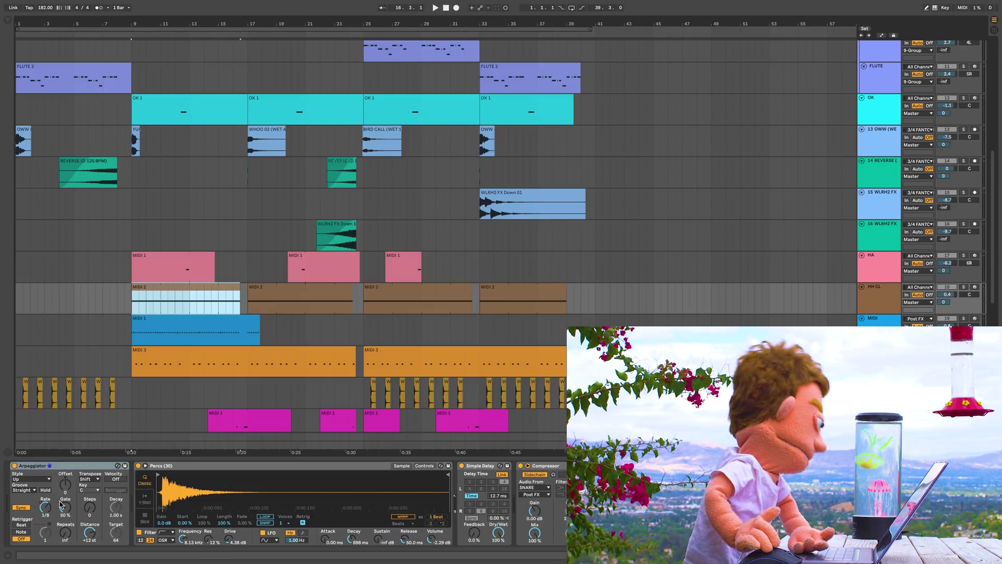
Play the set from bar 9 and reselect the first MIDI 2 clip.
click(134, 389)
key(space)
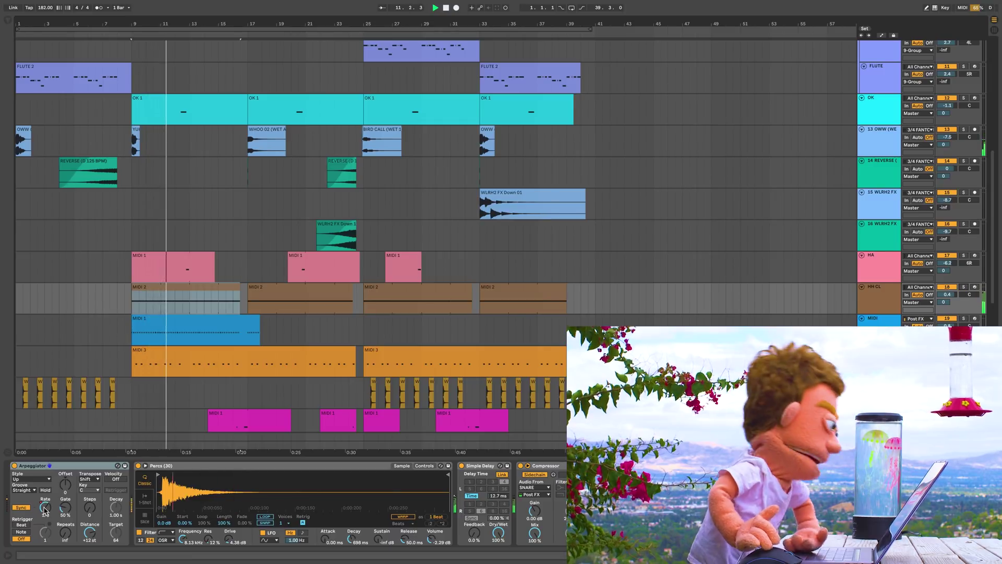
click(165, 291)
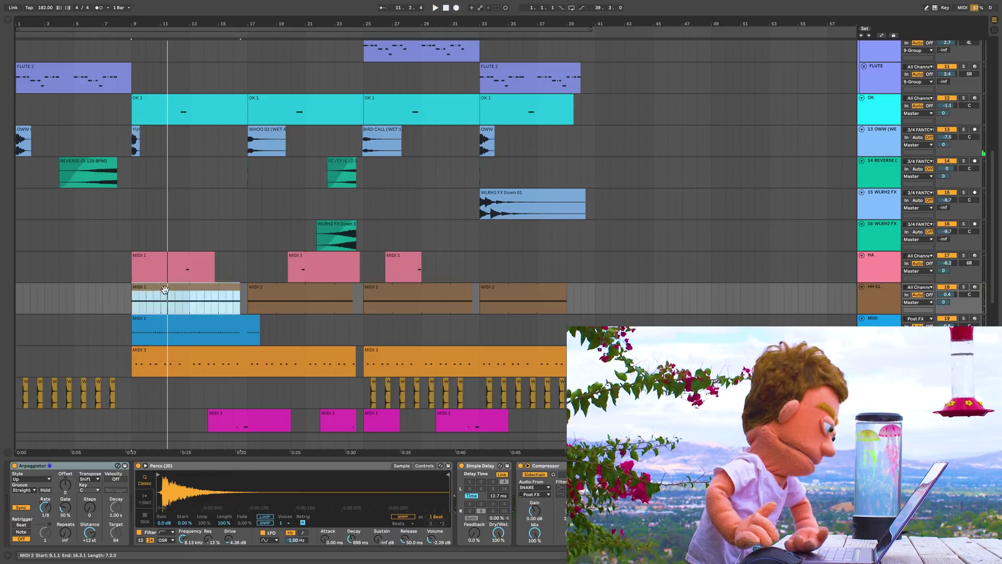
Open the MIDI 2 clip's notes, select the C3 note, stop playback, and close the editor.
double_click(164, 290)
click(344, 271)
key(space)
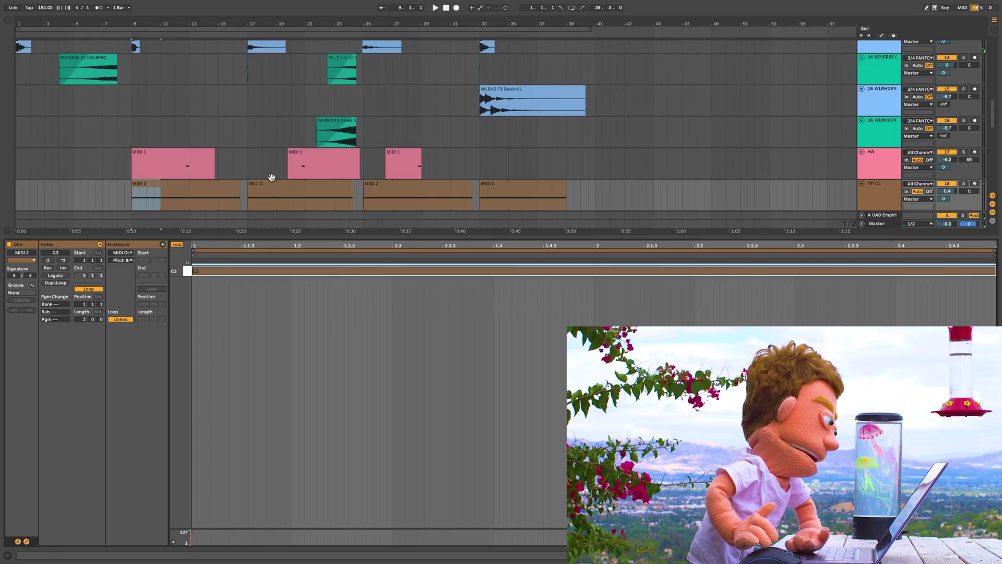
key(ctrl+alt+l)
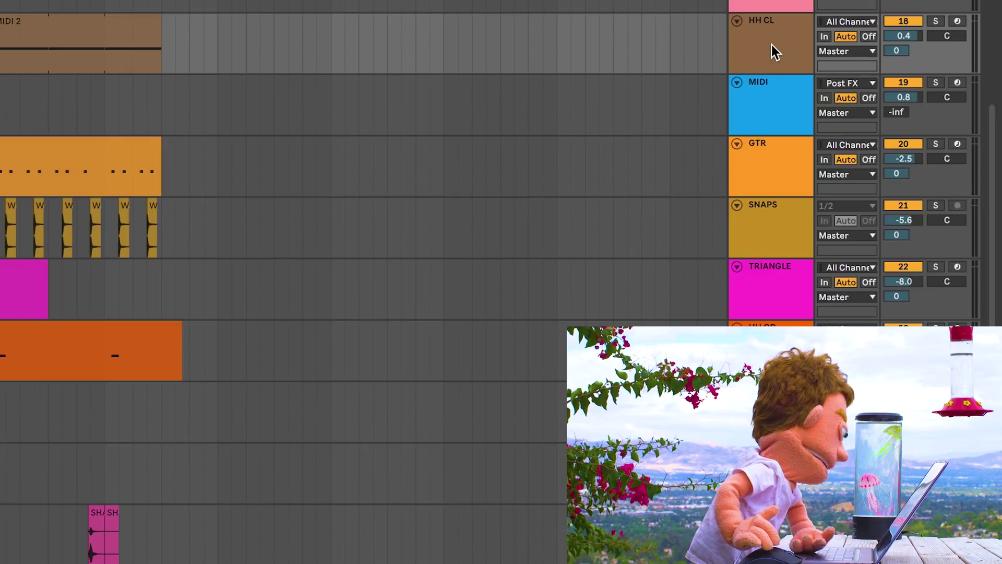
Insert a MIDI track below HH CL, set its input to HH CL Post FX, and arm it.
click(879, 195)
key(ctrl+shift+t)
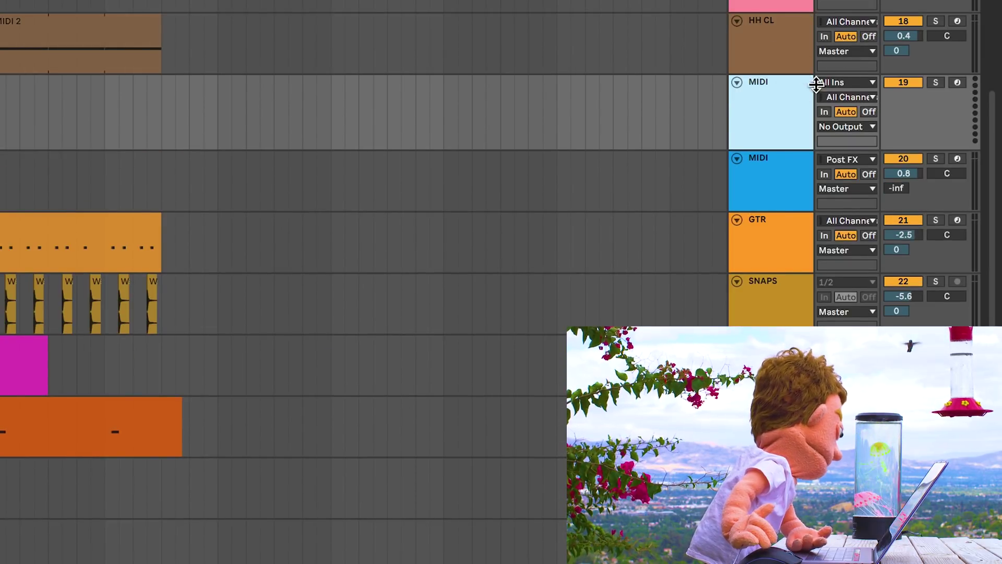
click(840, 81)
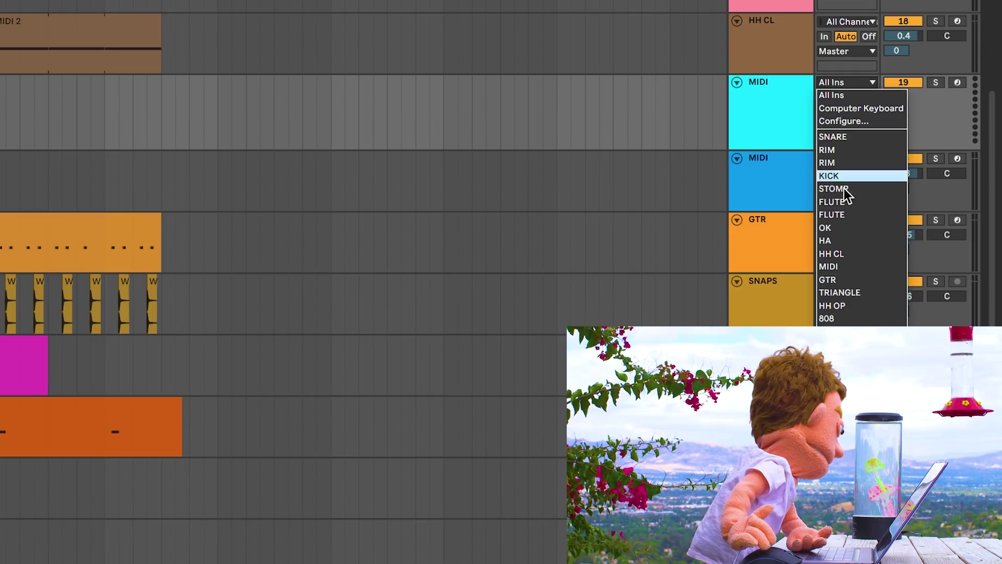
click(838, 253)
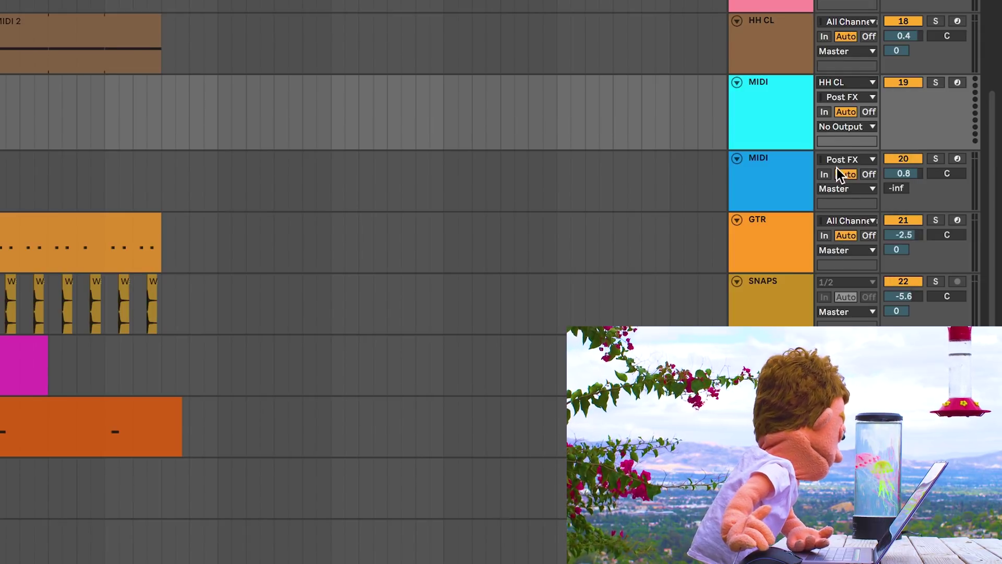
click(841, 95)
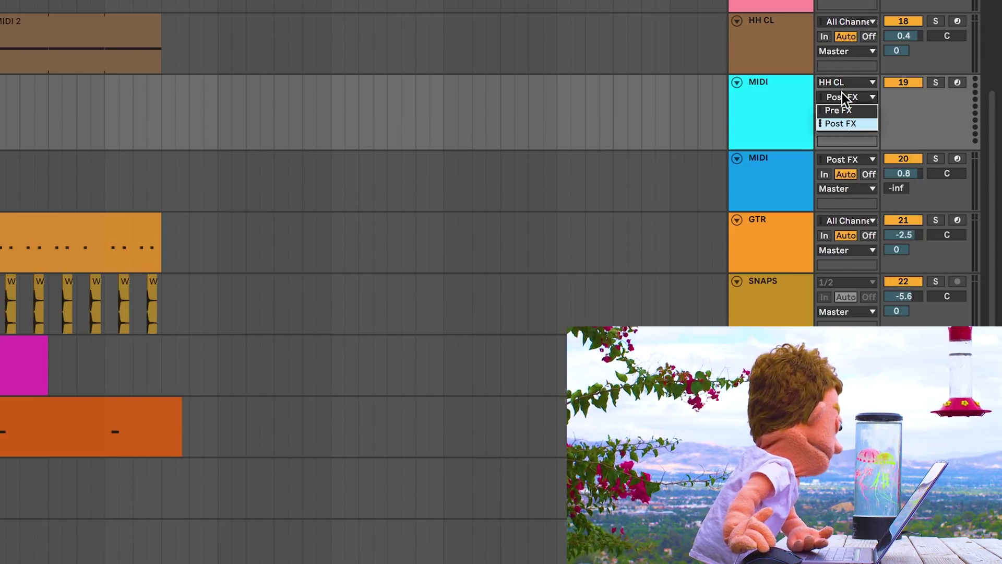
click(829, 123)
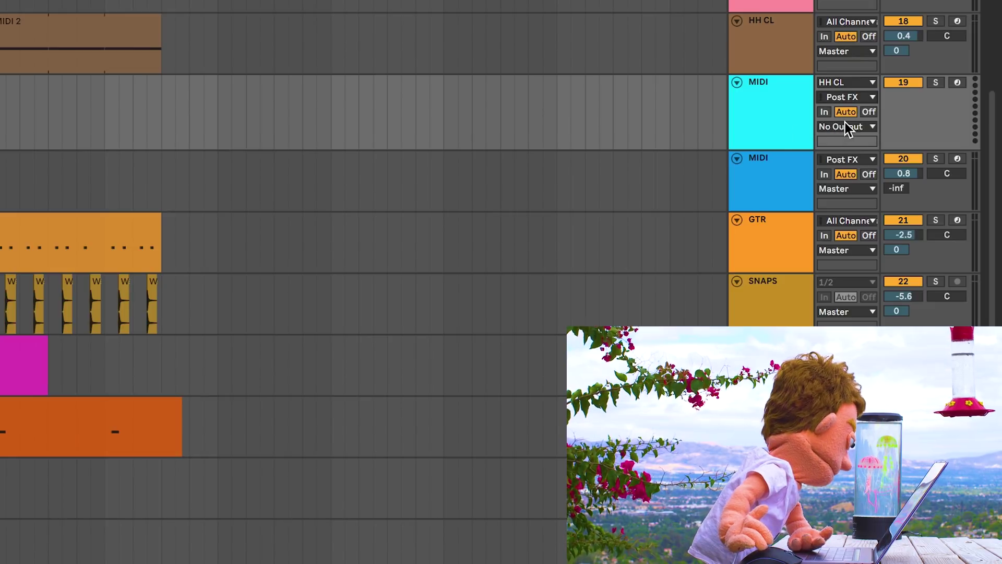
drag(956, 73, 954, 84)
click(958, 98)
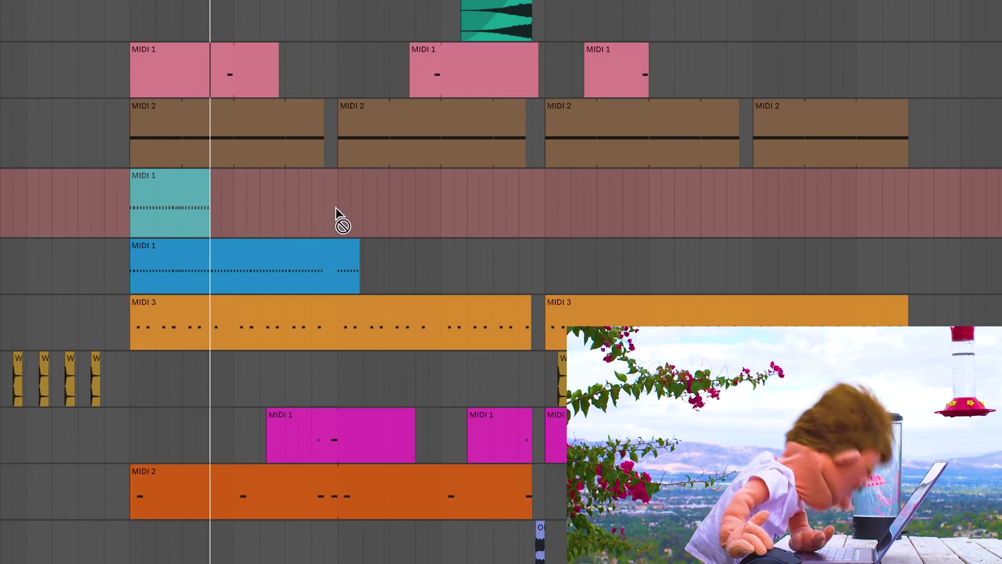
Stop recording the MIDI 1 arpeggio clip and scroll back up the track list.
key(space)
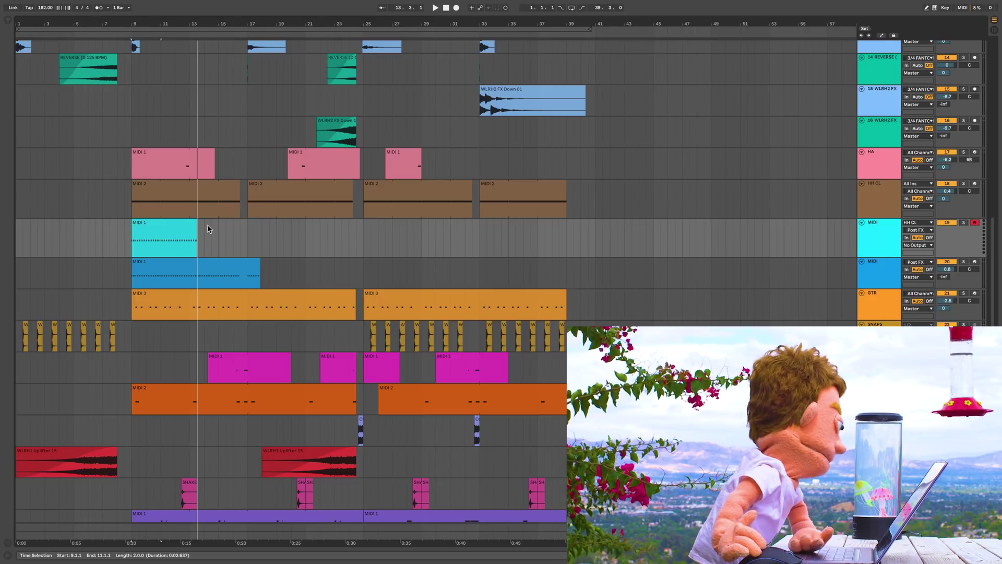
scroll(213, 229, up, 6)
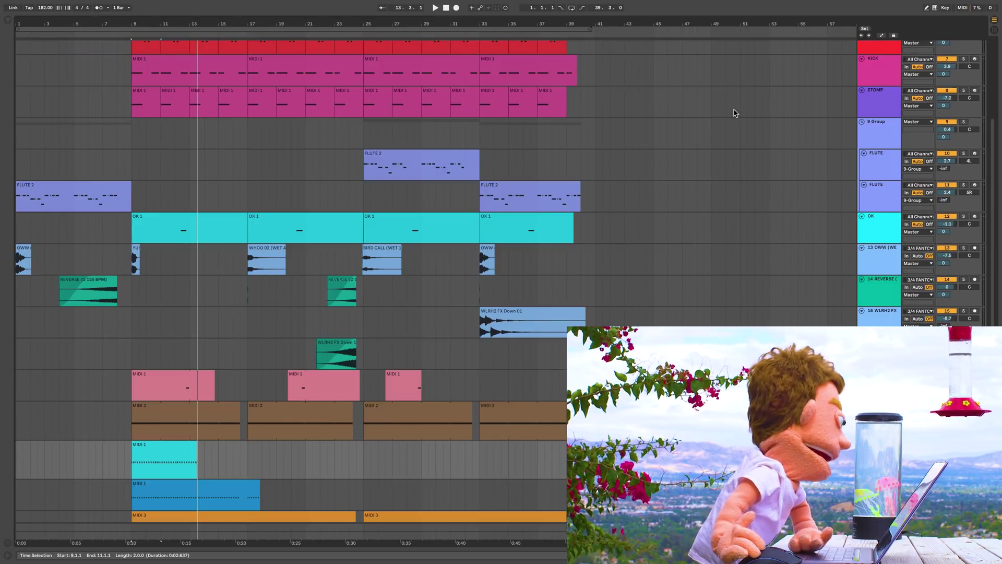
scroll(736, 113, up, 3)
scroll(843, 101, up, 2)
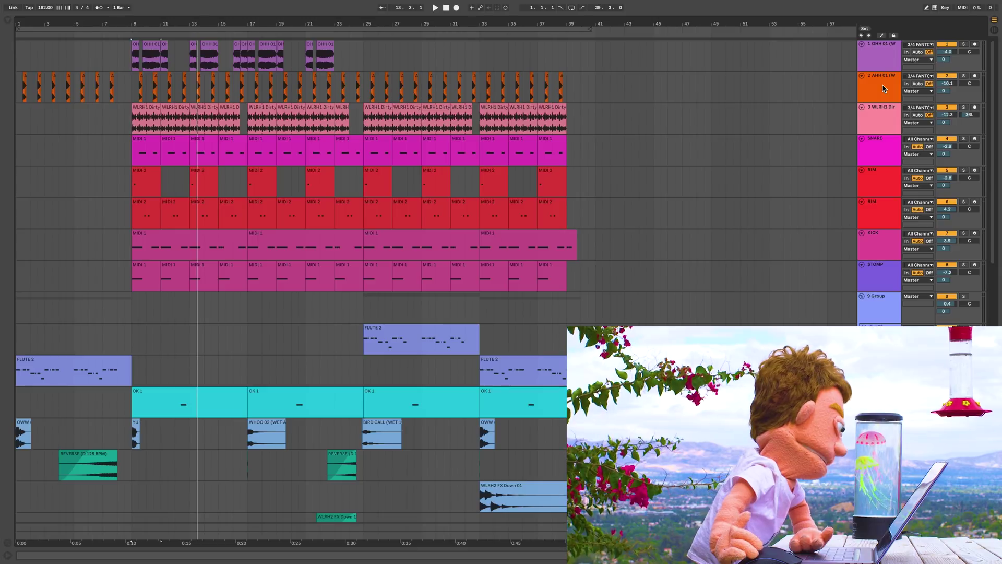
scroll(882, 94, down, 10)
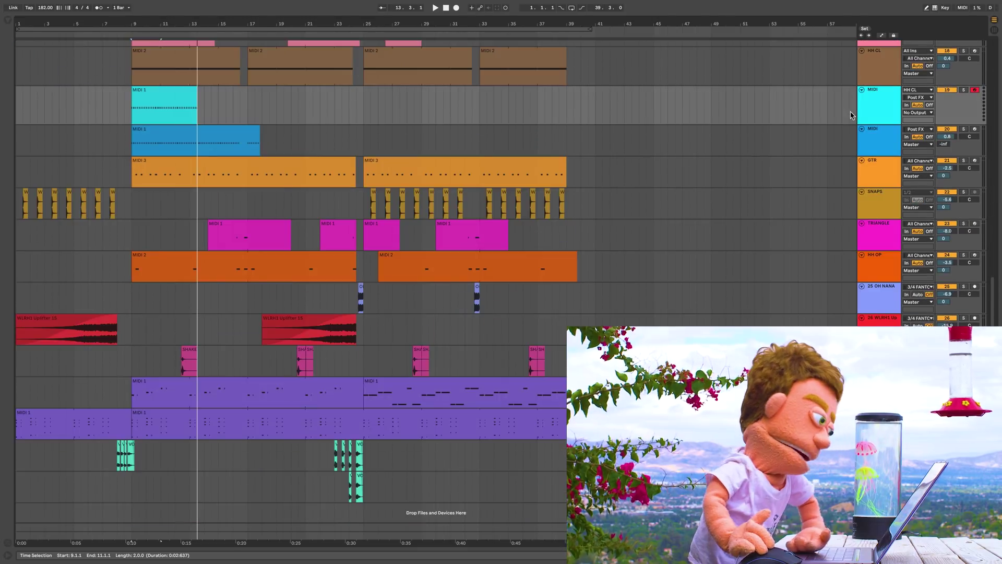
scroll(880, 107, up, 6)
scroll(879, 107, up, 5)
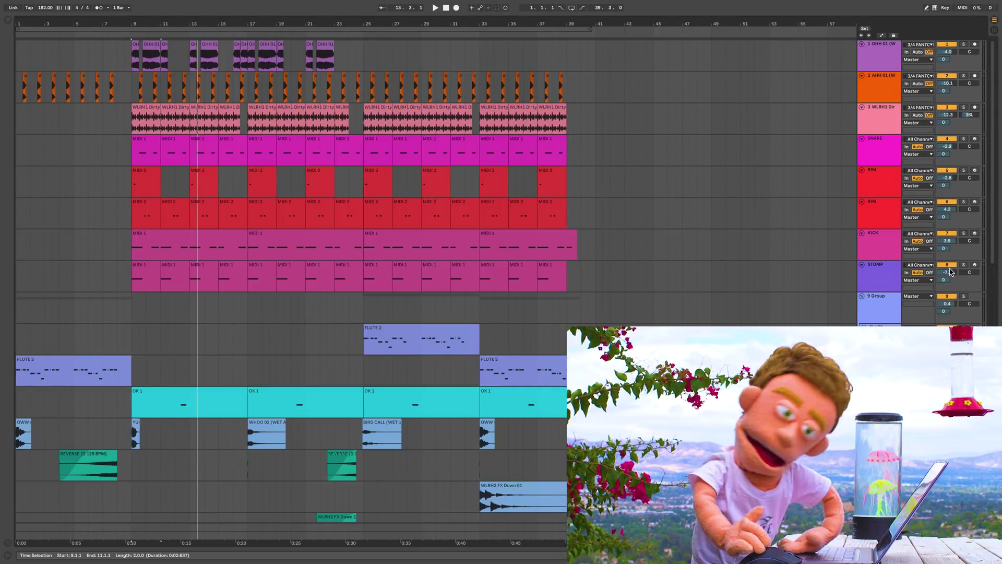
Select the STOMP through SNARE tracks and add WLRH1 to the selection.
click(877, 278)
shift+click(874, 155)
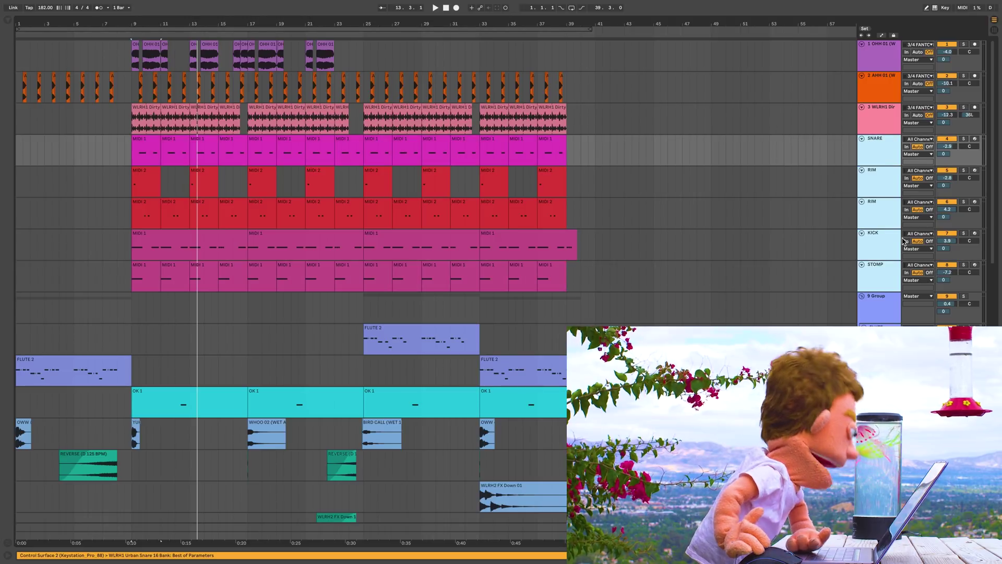
shift+click(887, 122)
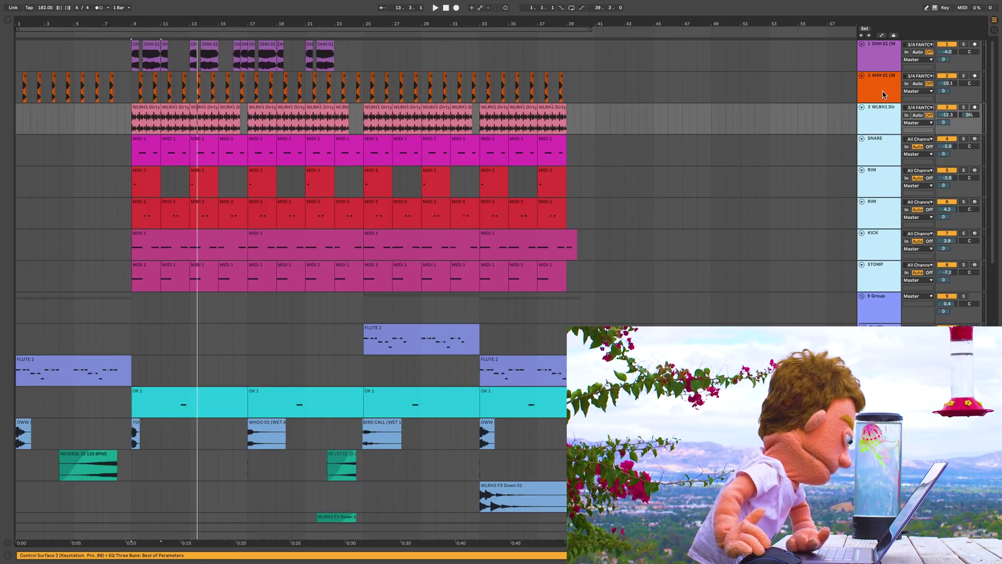
Solo the selected drums, add a Resampling audio track below STOMP, and record it from bar 9.
click(964, 108)
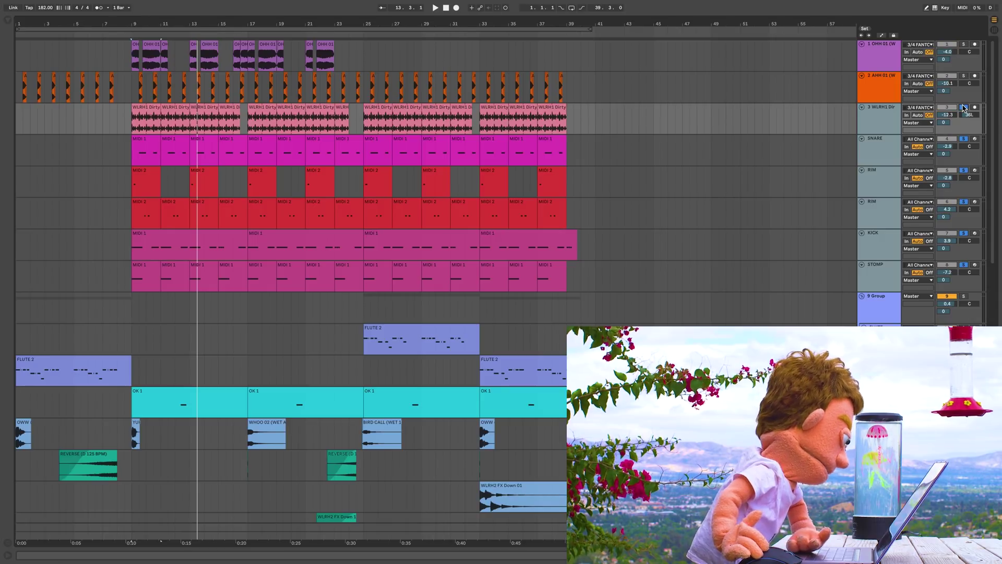
click(878, 271)
key(ctrl+t)
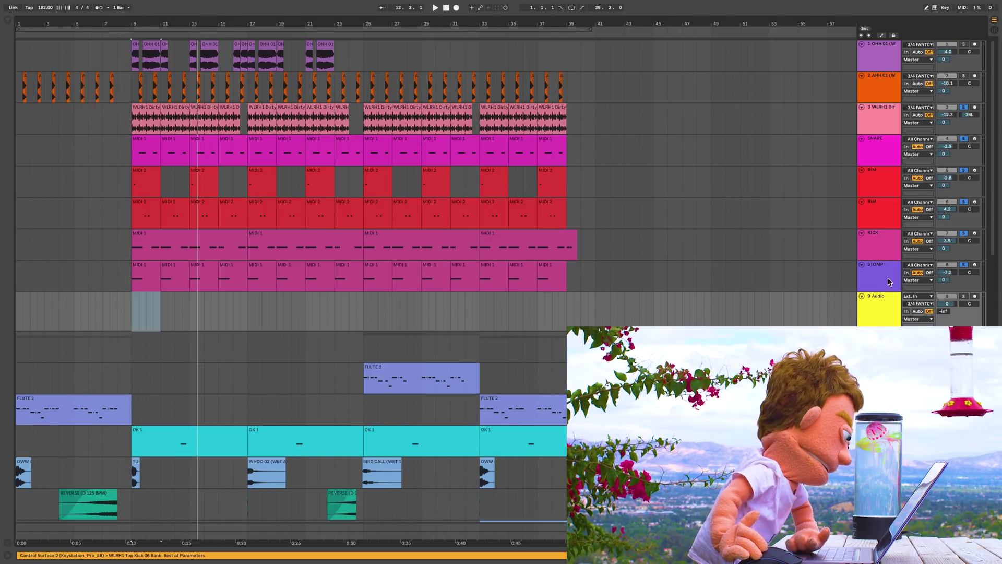
click(925, 296)
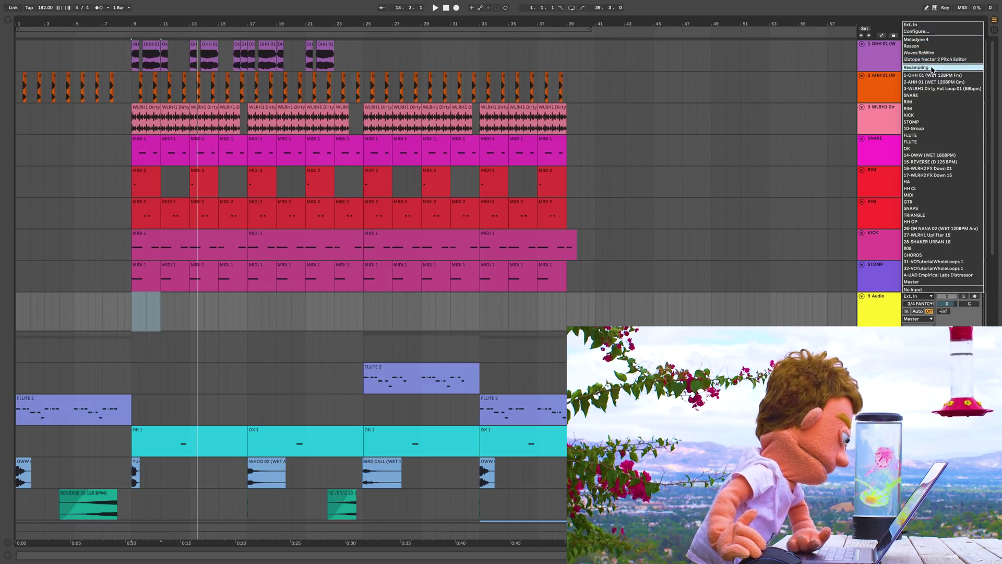
click(932, 68)
click(975, 298)
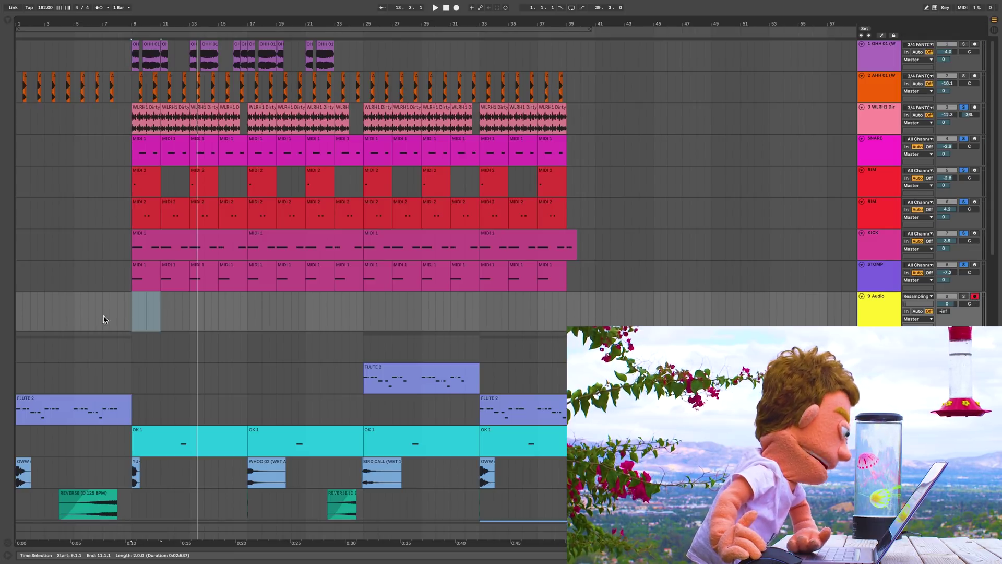
click(137, 317)
key(F9)
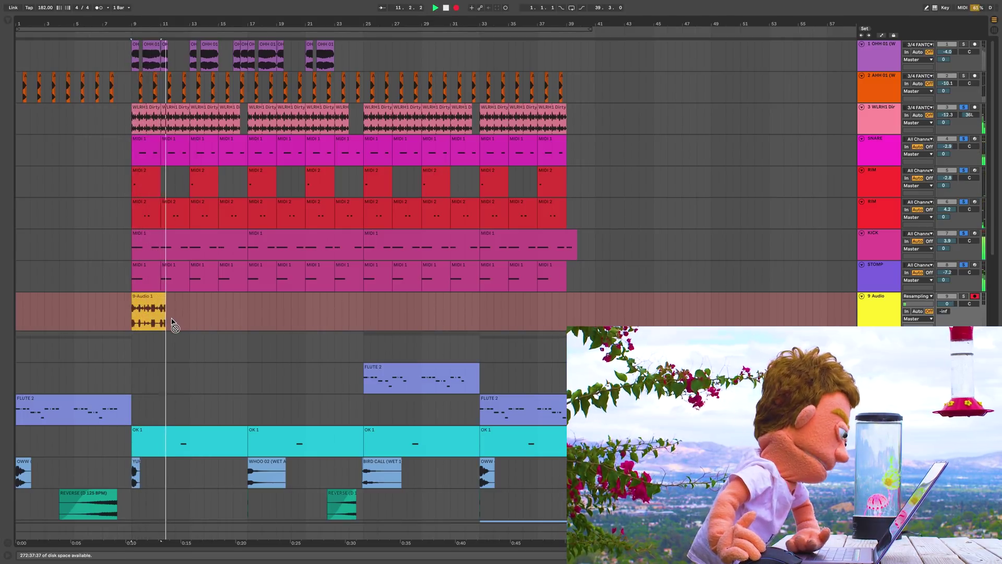
key(space)
Trim the 9-Audio 1 clip to end at bar 13, audition it soloed, and move it to bar 5.
click(190, 299)
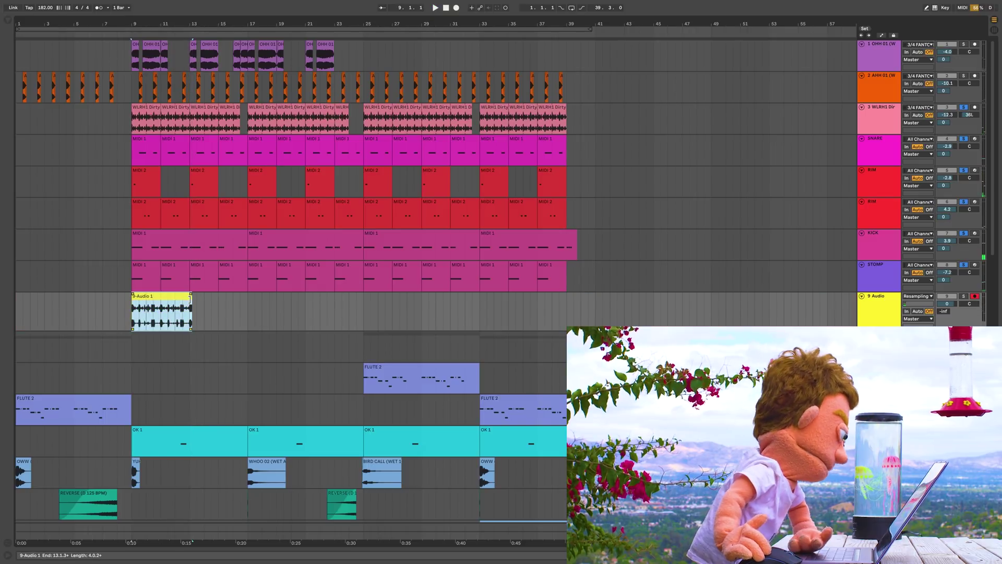
drag(189, 301, 188, 301)
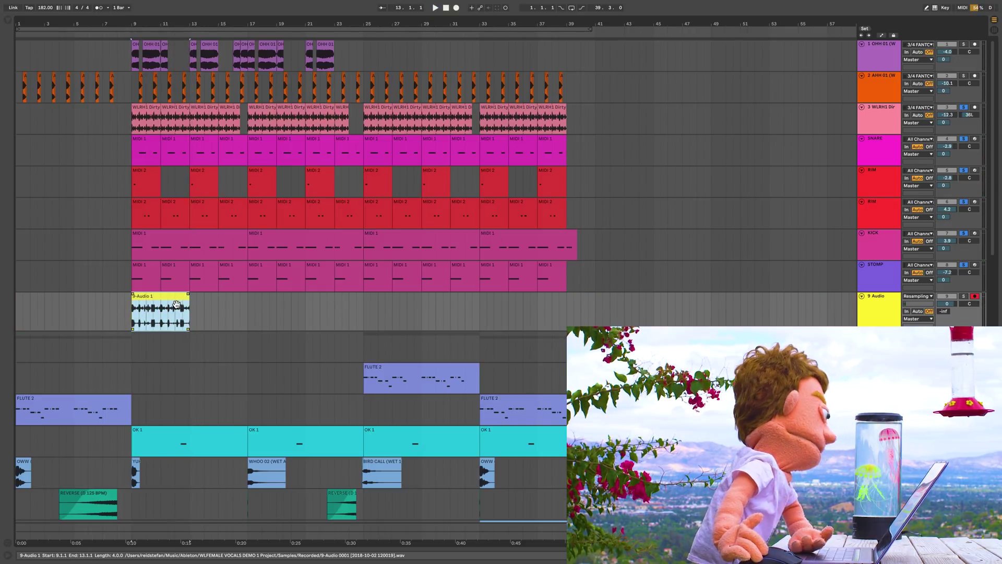
click(304, 301)
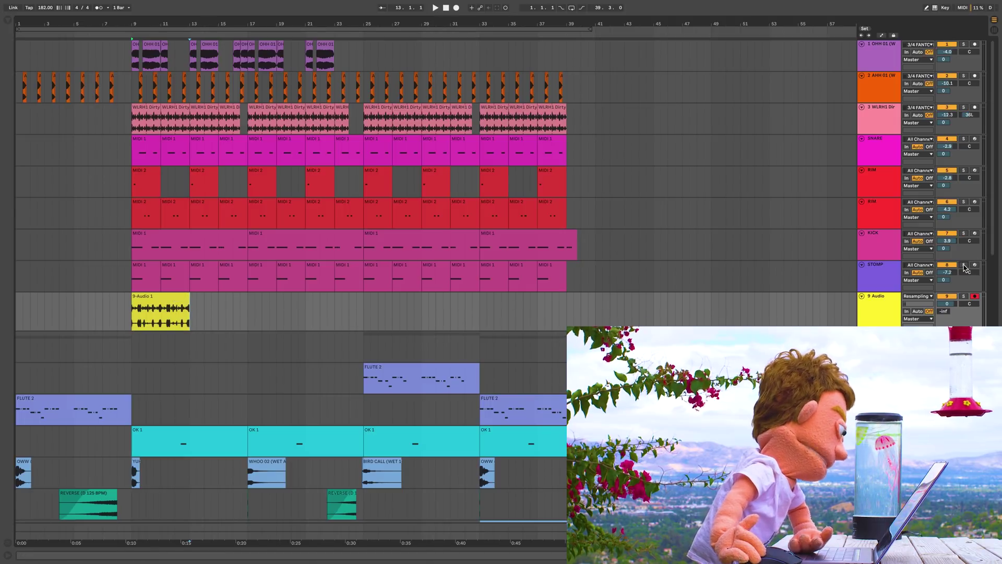
click(963, 296)
key(space)
click(963, 296)
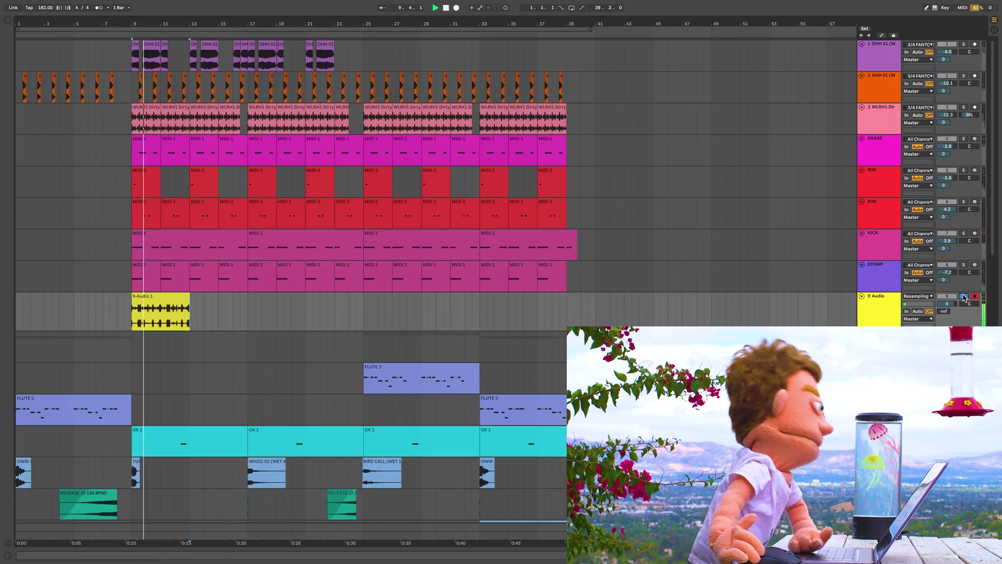
drag(163, 306, 104, 307)
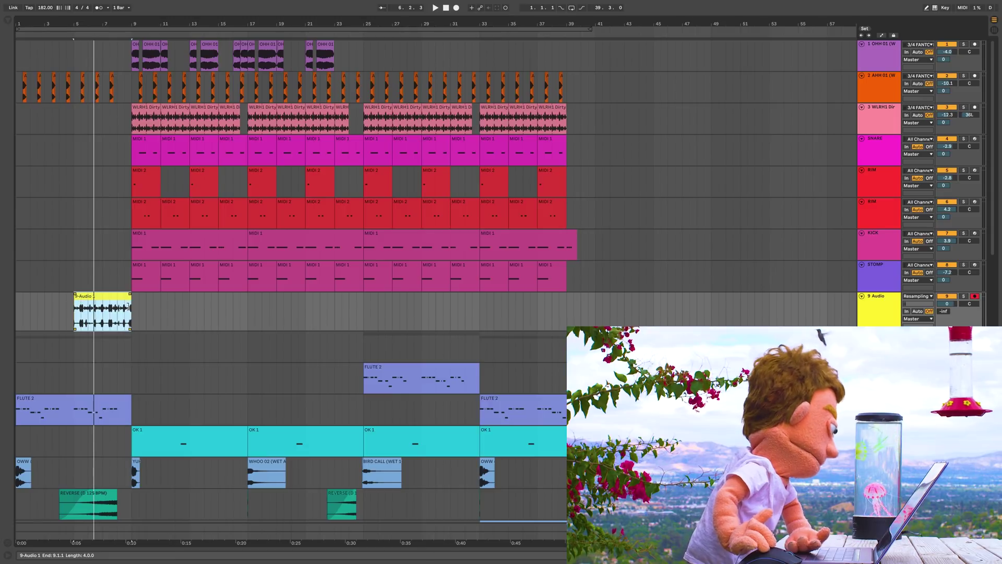
Delete the 9-Audio 1 clip, select the OWW clip, and briefly play the arrangement from the start.
key(Delete)
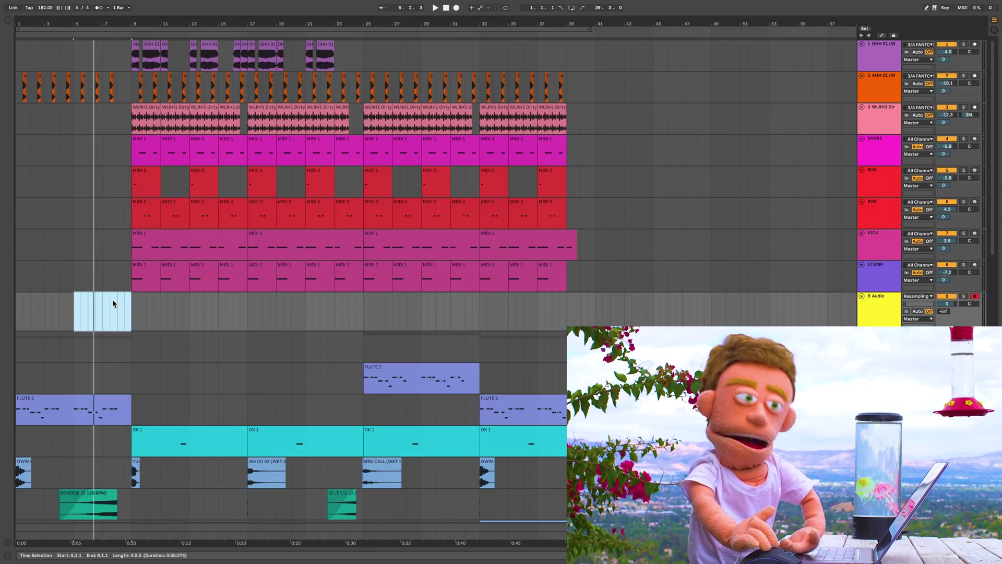
scroll(115, 313, down, 1)
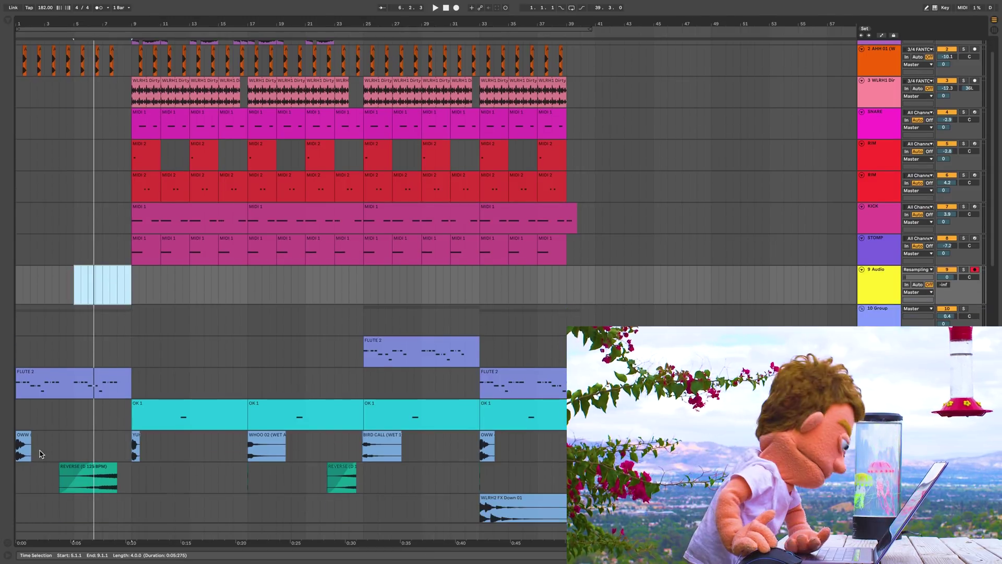
click(31, 437)
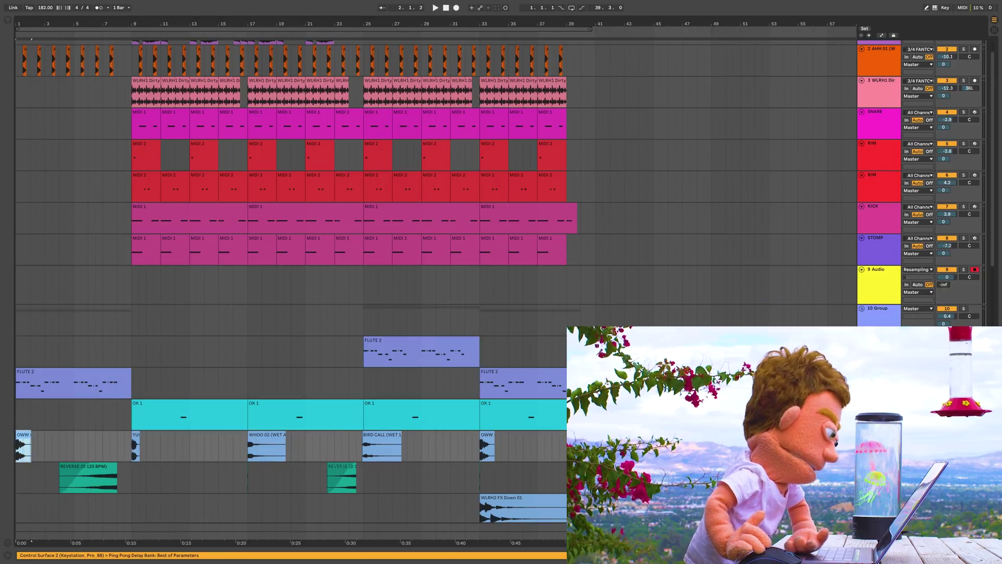
key(space)
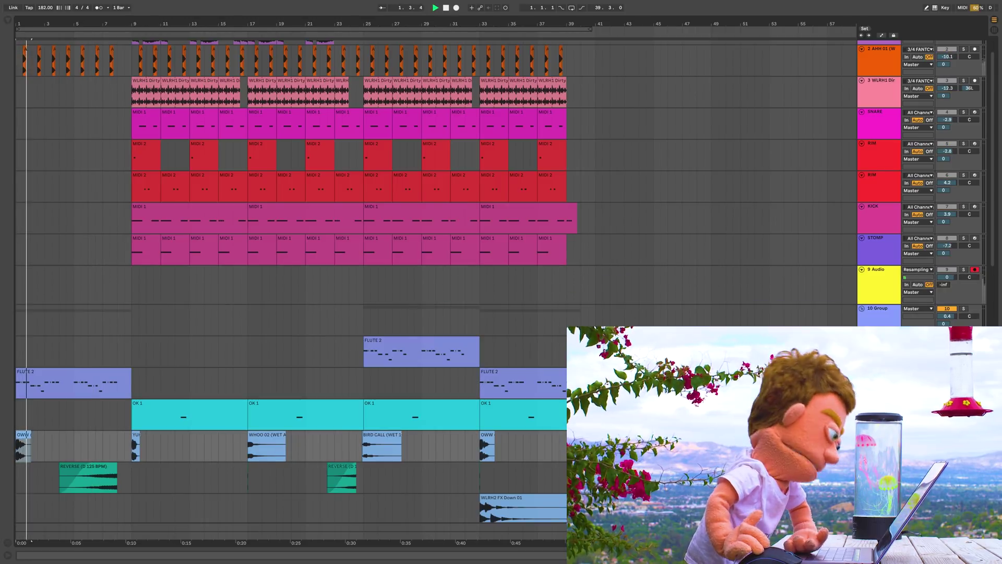
key(space)
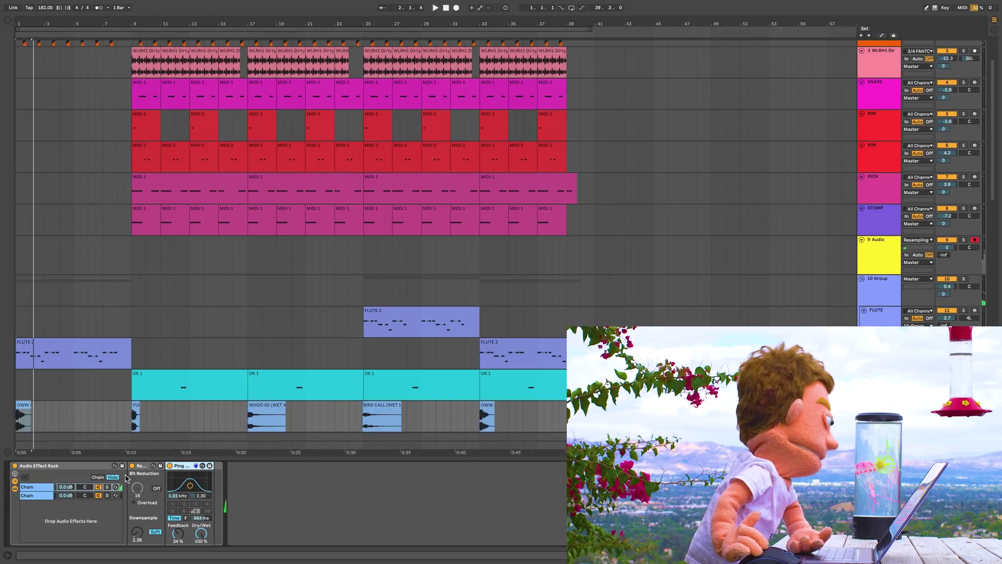
Set the OWW track's Ping Pong Delay to change delay time in Repitch mode.
key(shift+Tab)
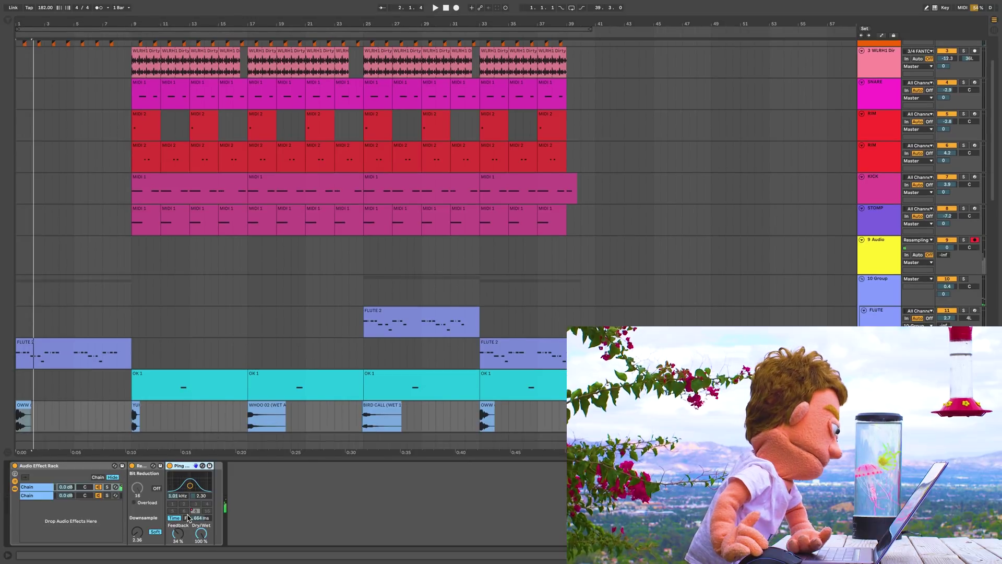
right_click(189, 466)
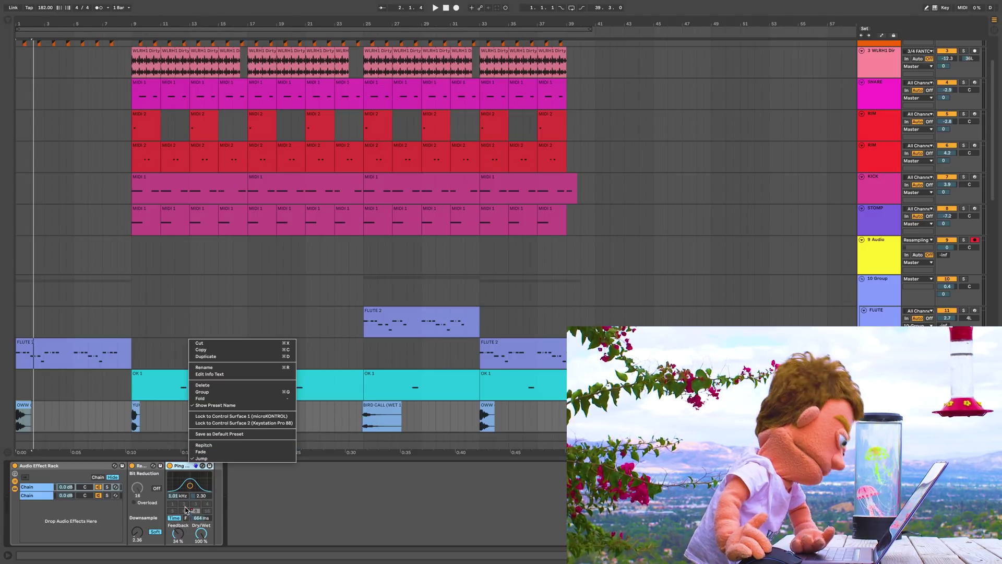
click(199, 519)
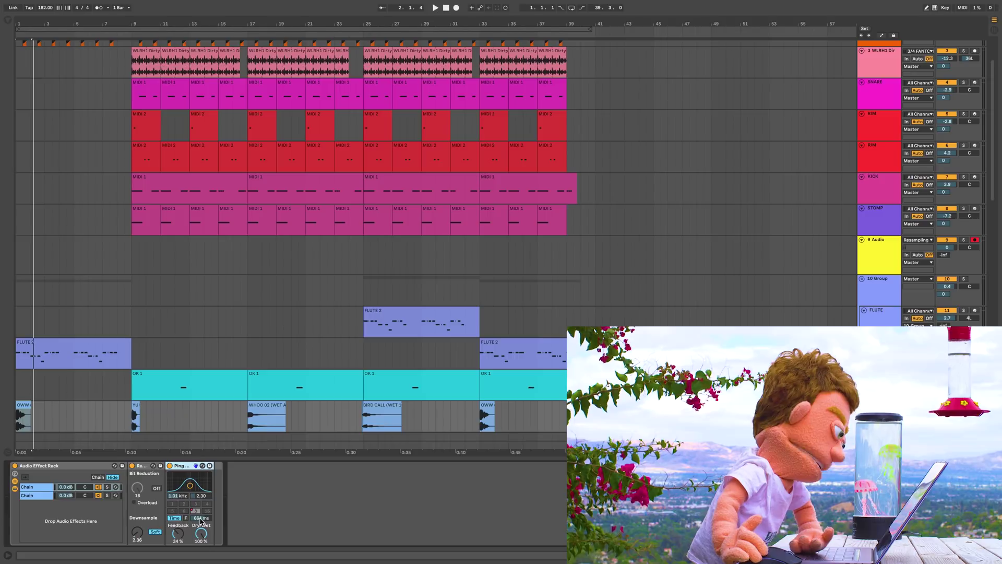
right_click(189, 465)
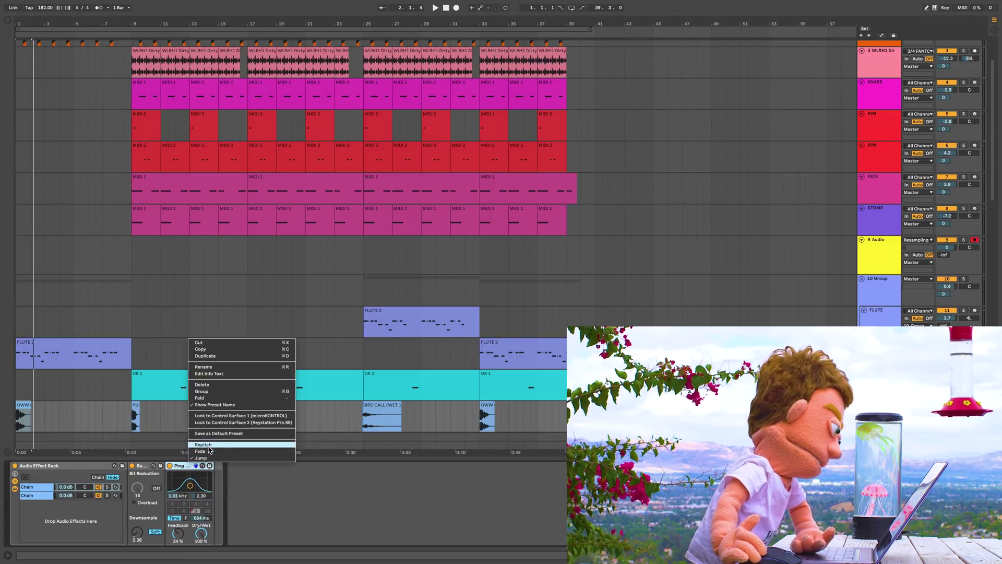
click(211, 449)
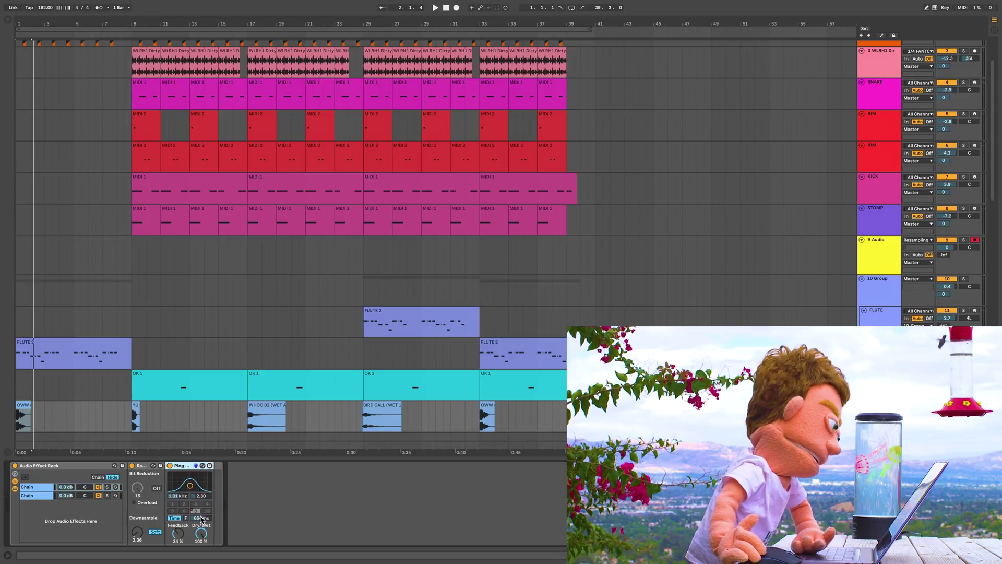
Draw a Delay Time automation dip down to 200 ms early in the OWW clip and play it.
key(a)
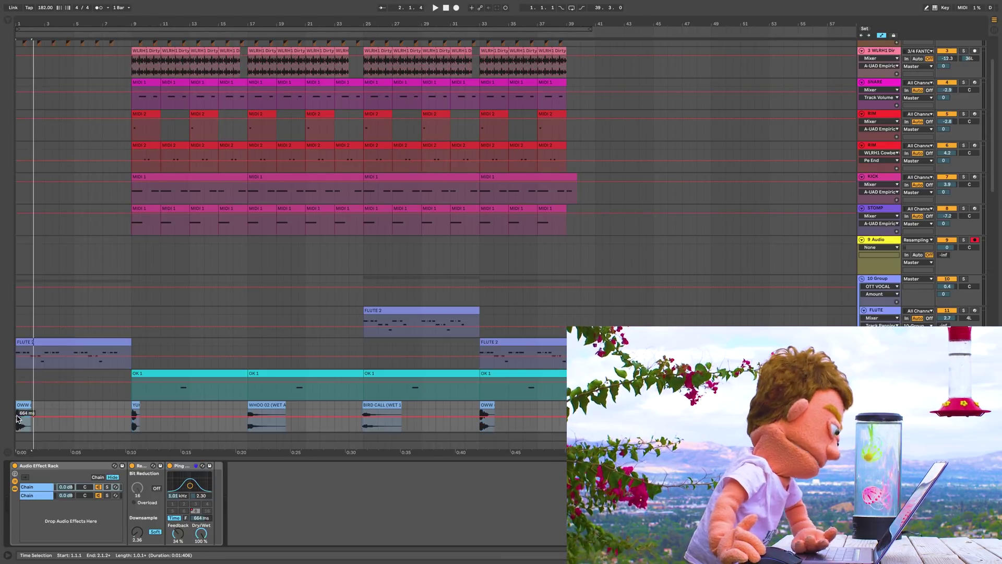
key(space)
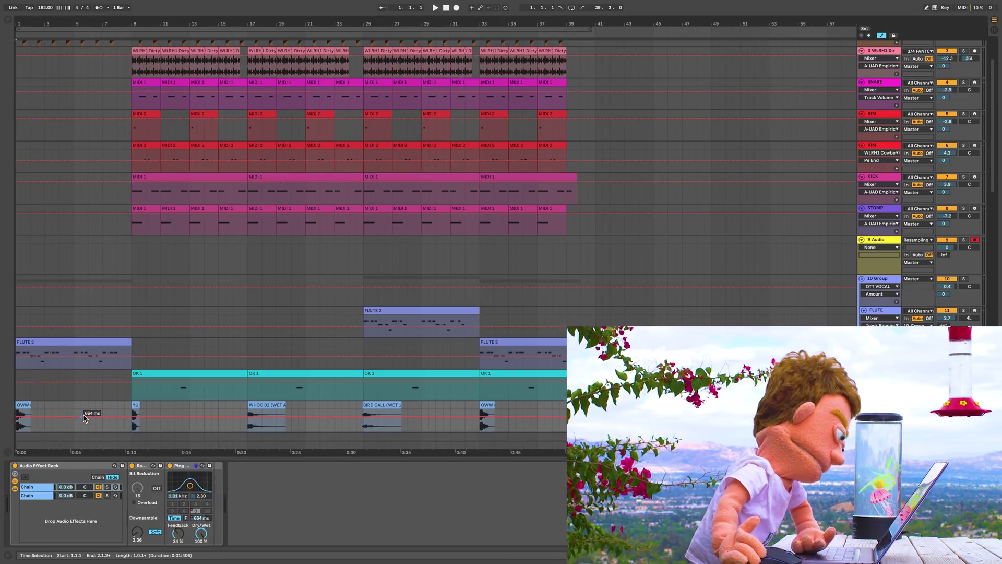
drag(84, 418, 74, 427)
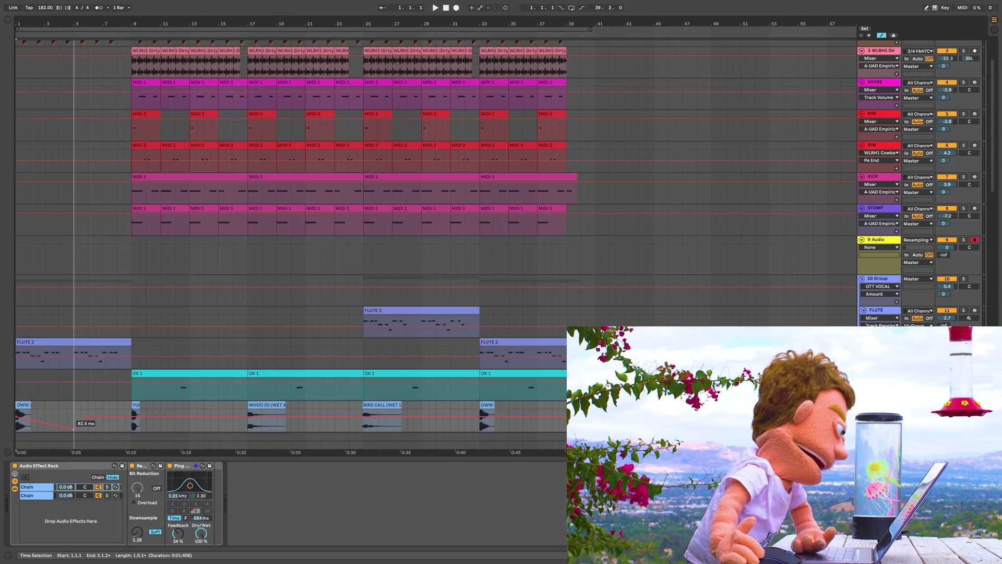
key(space)
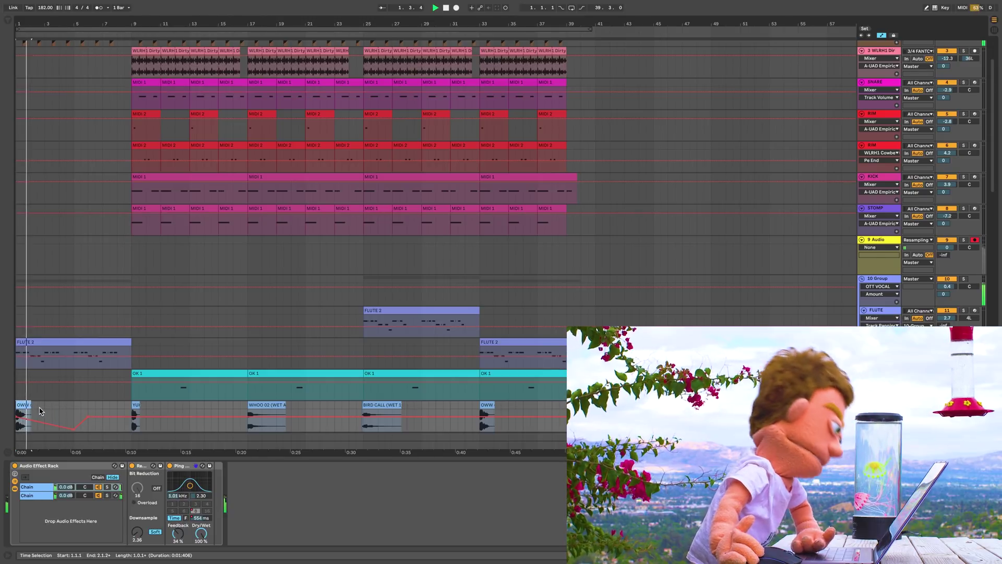
key(space)
Audition the delay-time sweep with the Ping Pong Delay in Fade mode, then Jump mode.
right_click(179, 465)
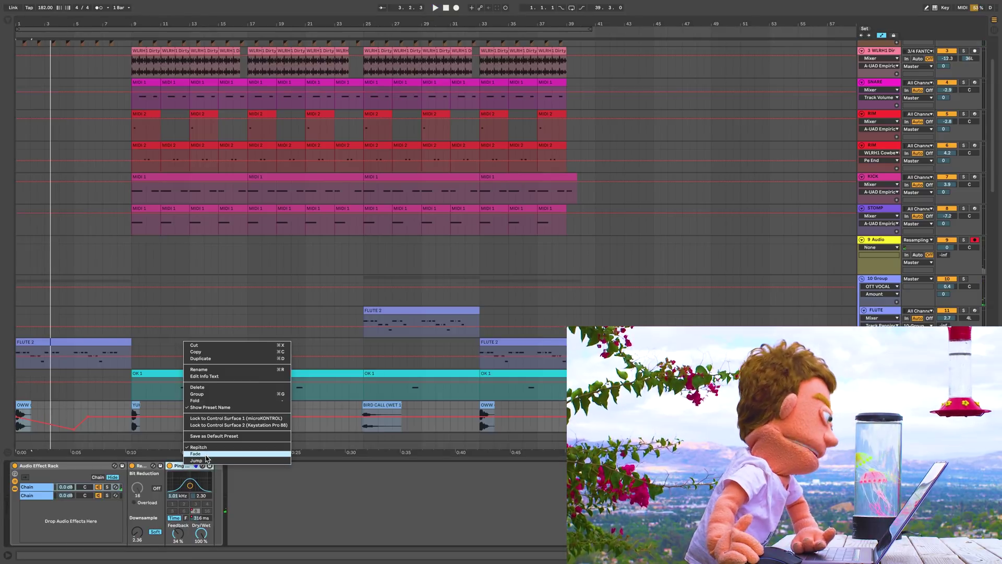
click(206, 456)
key(space)
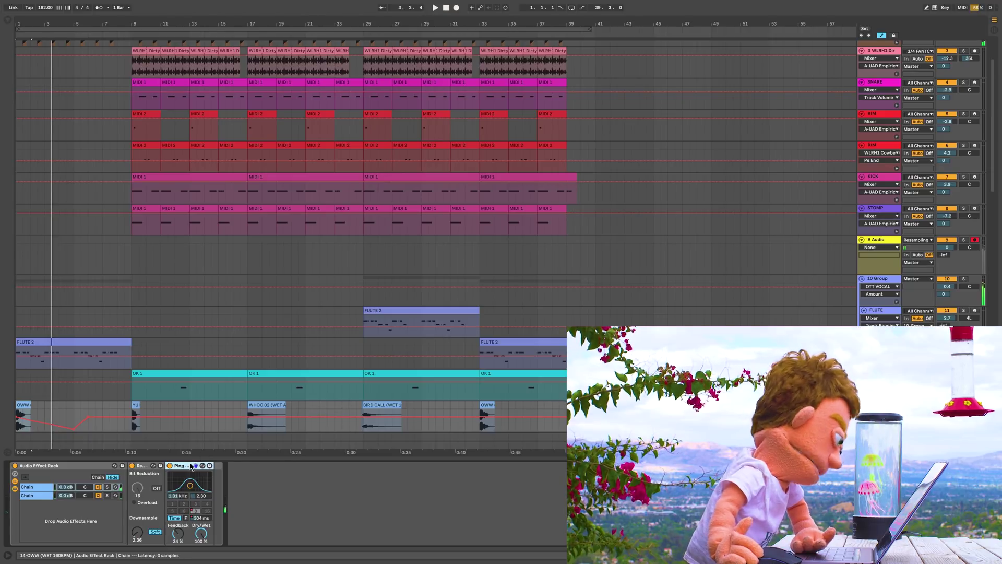
right_click(192, 466)
click(197, 458)
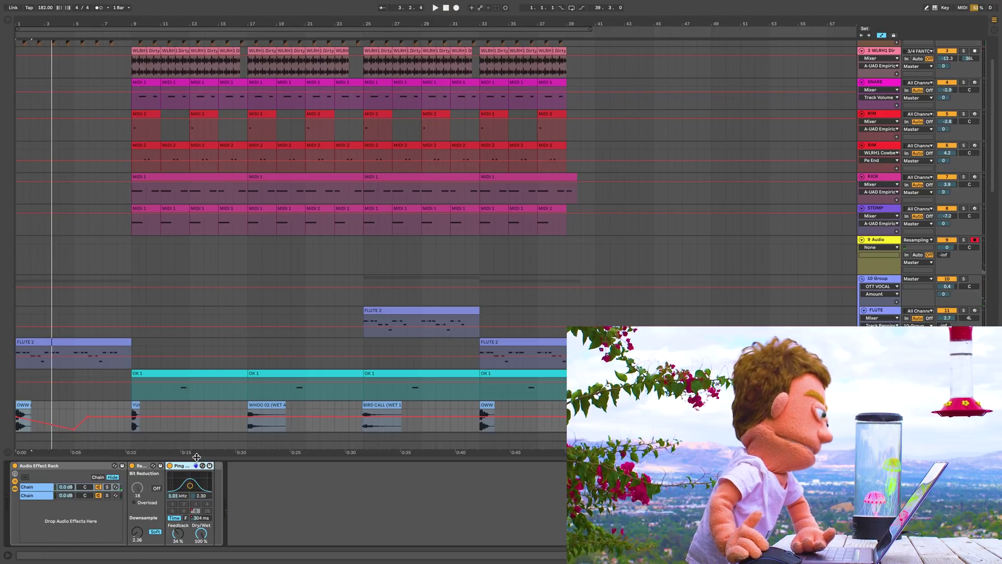
key(space)
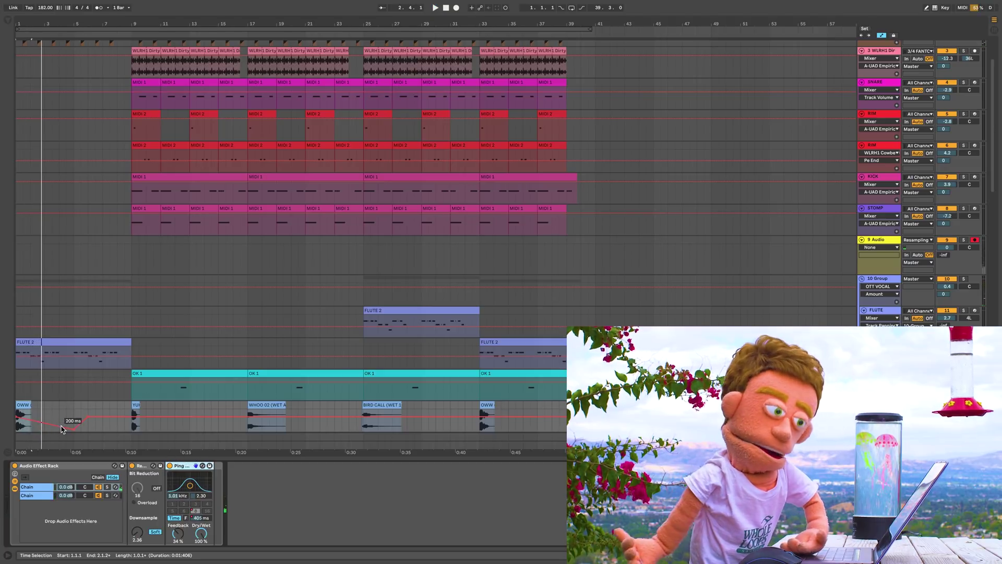
Lower the delay-time automation across bars 3–5 from 664 ms to about 429 ms and play it.
drag(44, 425, 75, 421)
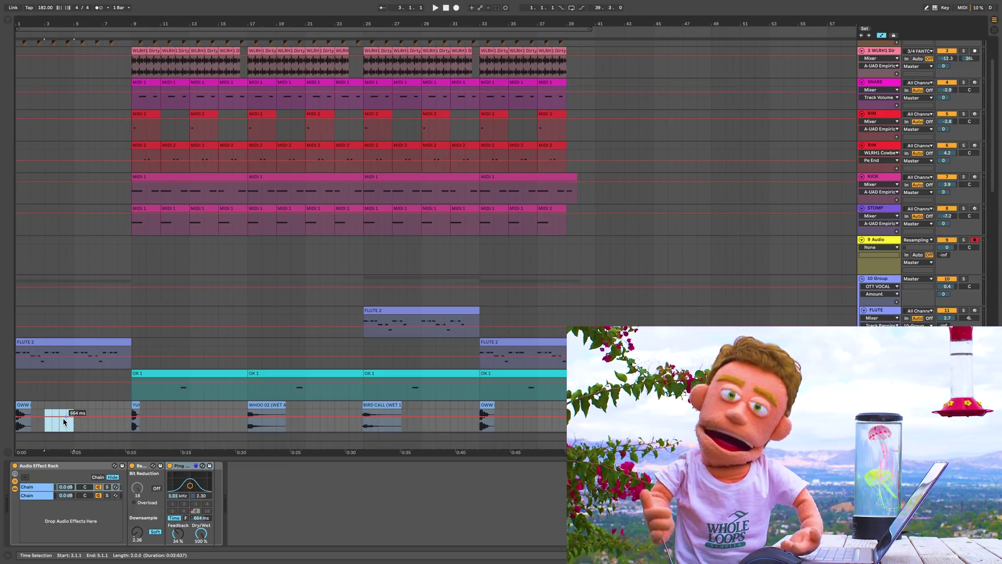
drag(63, 419, 62, 424)
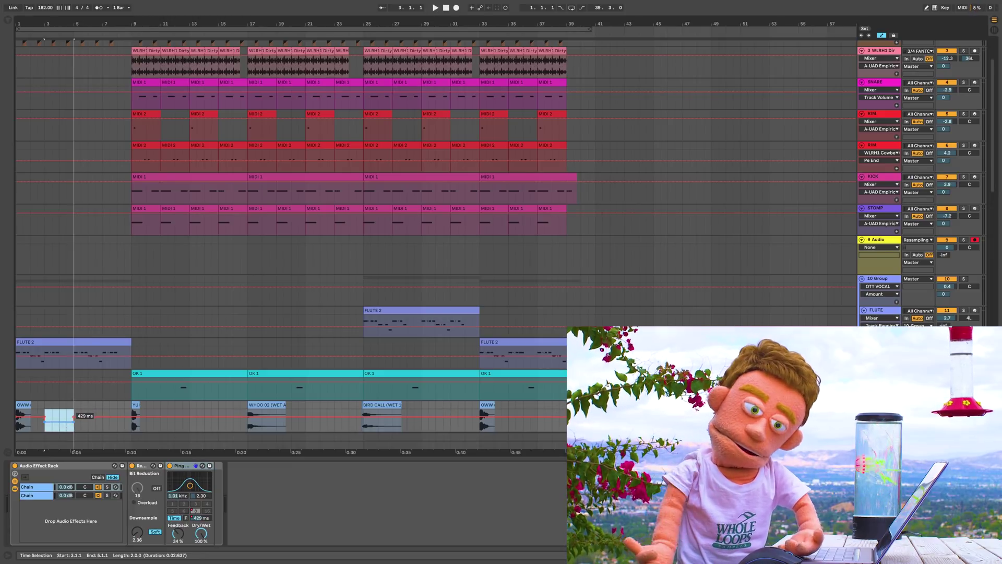
key(space)
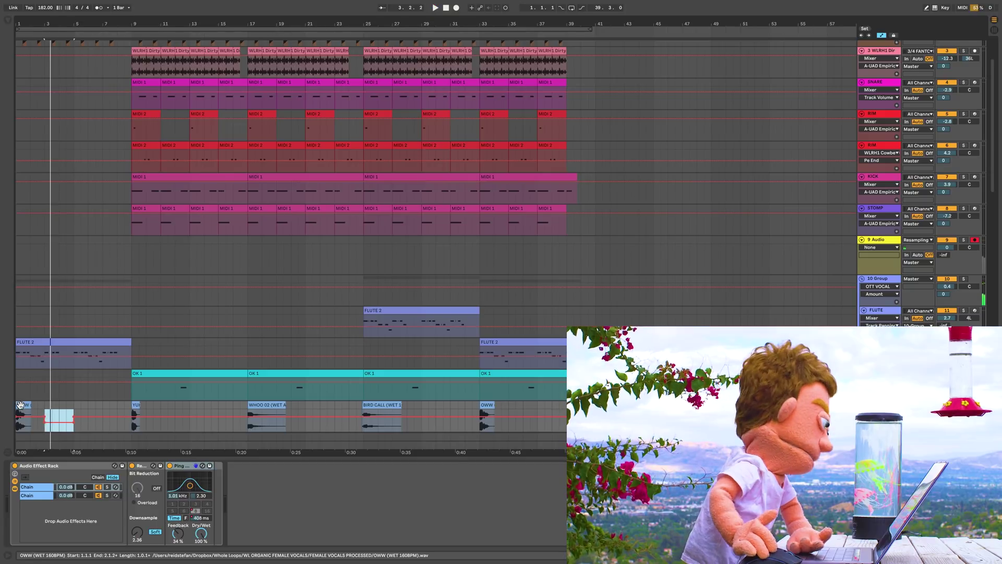
click(20, 405)
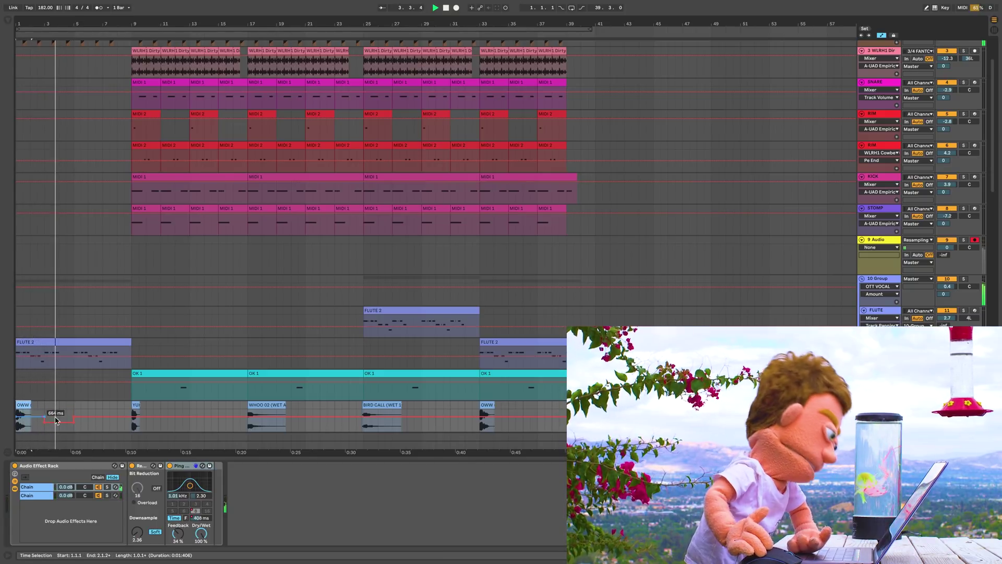
right_click(185, 465)
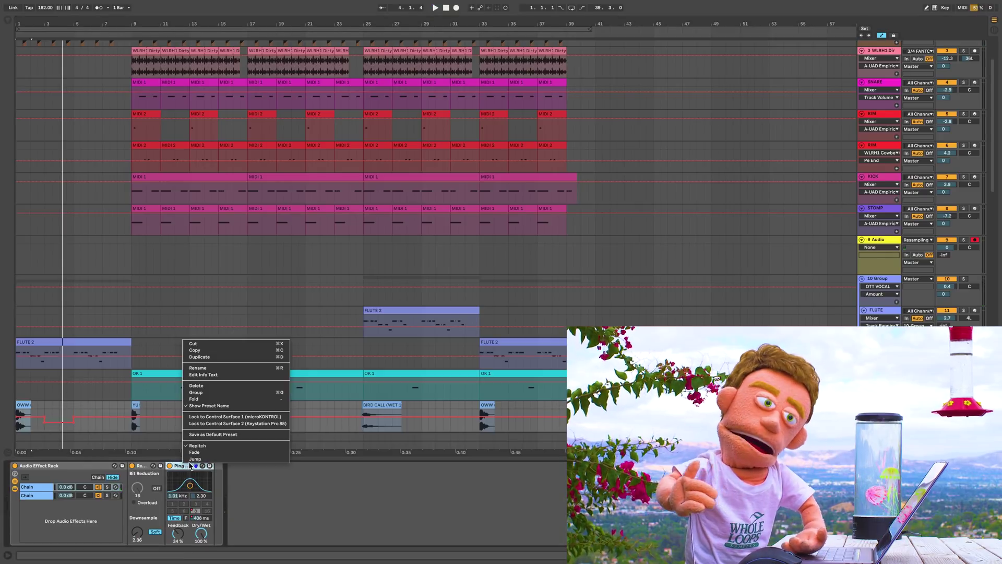